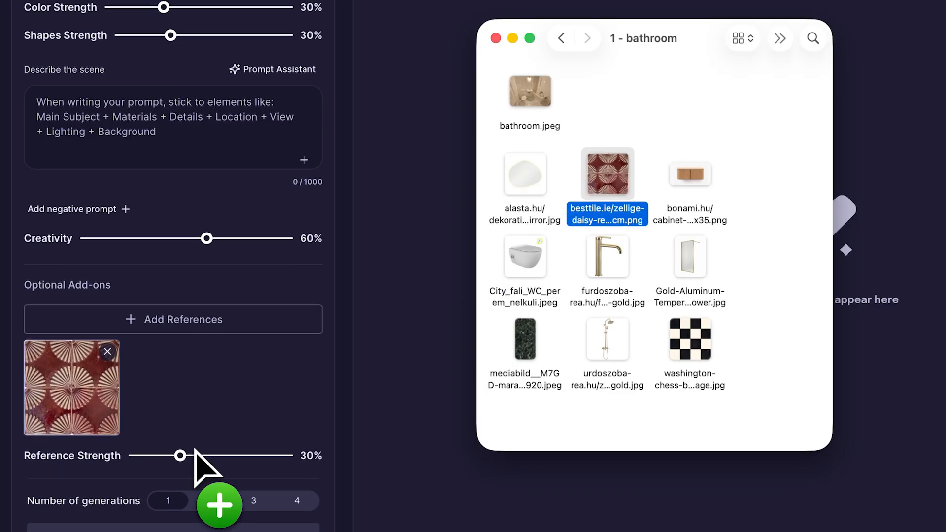
Add the black-and-white chess tile and green marble images from the bathroom folder as references
{"action": "left_click_drag", "start_coordinate": [699, 348], "coordinate": [256, 327]}
{"action": "left_click", "coordinate": [532, 335]}
{"action": "left_click_drag", "start_coordinate": [532, 336], "coordinate": [248, 377]}
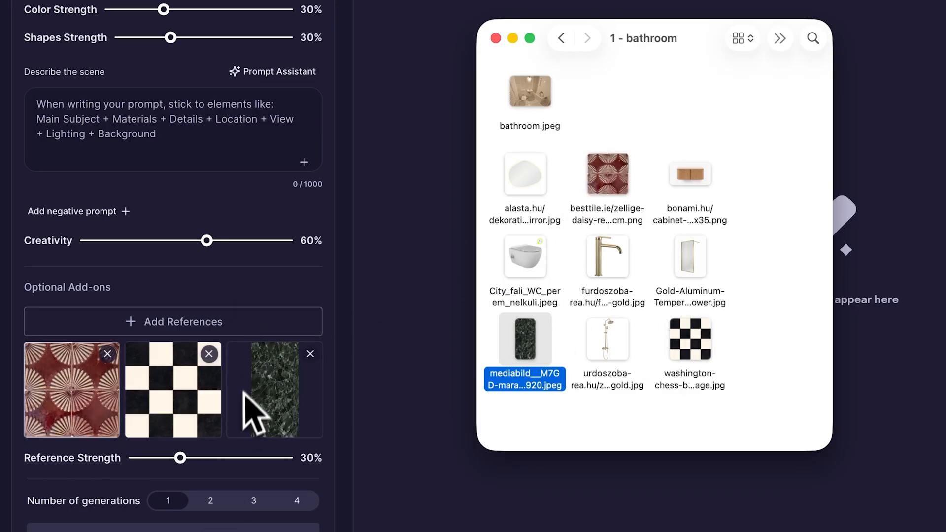
Add the cabinet, tap, mirror, glass shower screen, shower set and toilet images as references and set the Reference Strength to 60%
{"action": "left_click_drag", "start_coordinate": [696, 190], "coordinate": [245, 374]}
{"action": "left_click_drag", "start_coordinate": [597, 275], "coordinate": [258, 338]}
{"action": "left_click_drag", "start_coordinate": [524, 175], "coordinate": [269, 322]}
{"action": "left_click_drag", "start_coordinate": [690, 256], "coordinate": [283, 217]}
{"action": "left_click_drag", "start_coordinate": [606, 340], "coordinate": [270, 274]}
{"action": "left_click_drag", "start_coordinate": [524, 256], "coordinate": [211, 150]}
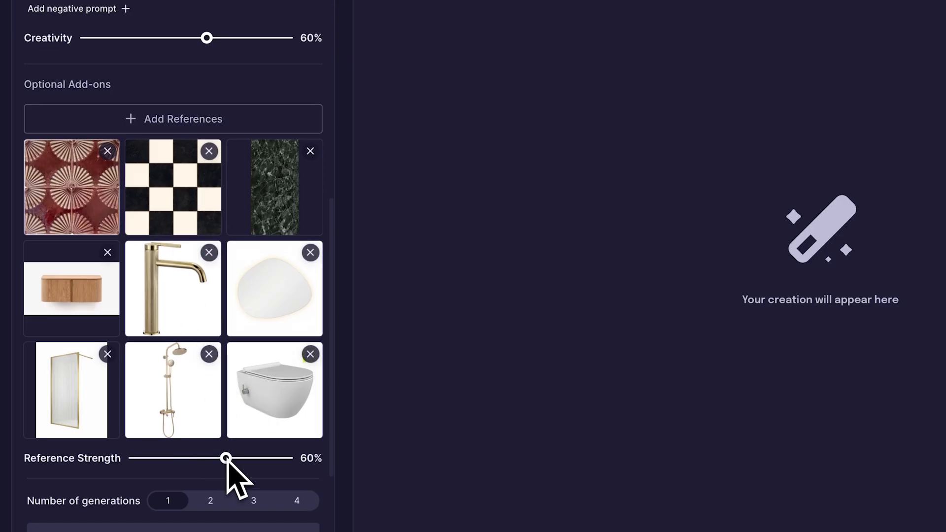
Set the Color Strength of the source bathroom photo to 0%
{"action": "scroll", "coordinate": [207, 266], "scroll_direction": "up", "scroll_amount": 6}
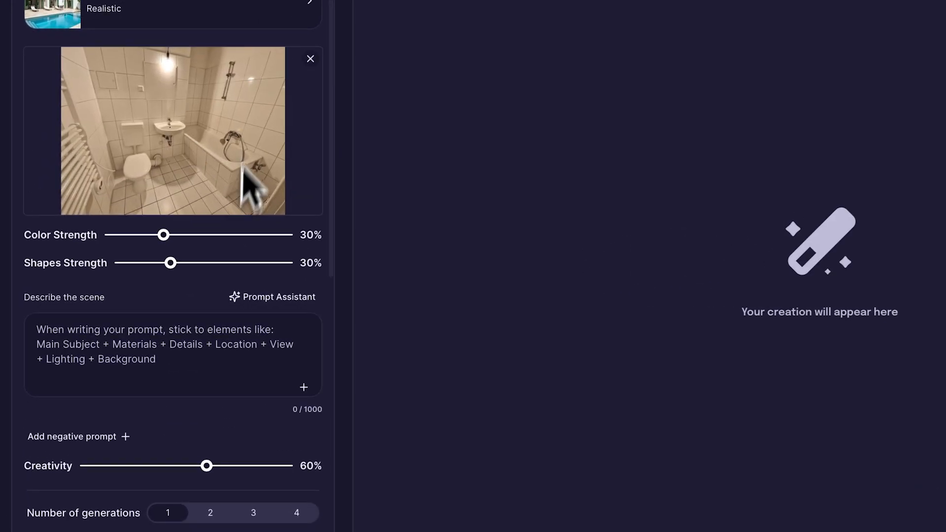
{"action": "scroll", "coordinate": [181, 143], "scroll_direction": "up", "scroll_amount": 2}
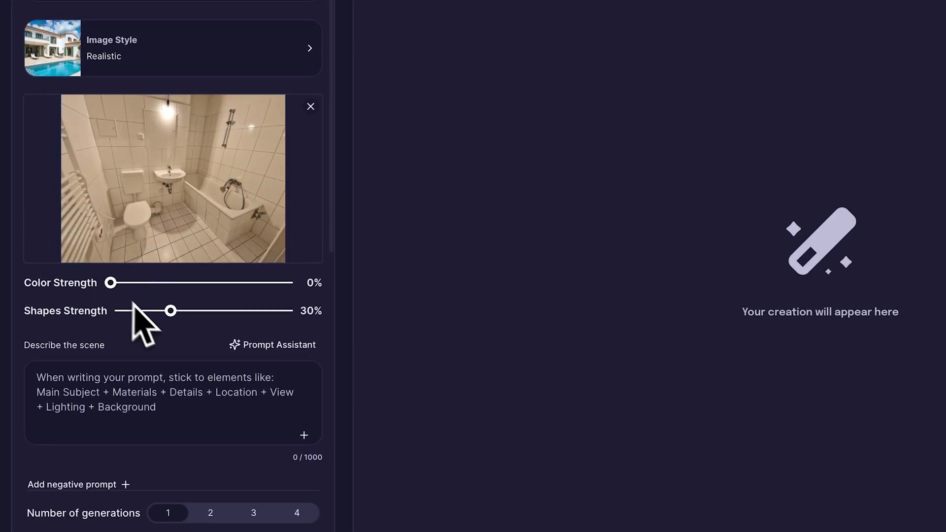
Write a scene prompt to renovate the bathroom from the references: red motif wall tiles, chess pattern flooring, green marble sink, wooden cabinet, golden tap
{"action": "scroll", "coordinate": [169, 316], "scroll_direction": "down", "scroll_amount": 8}
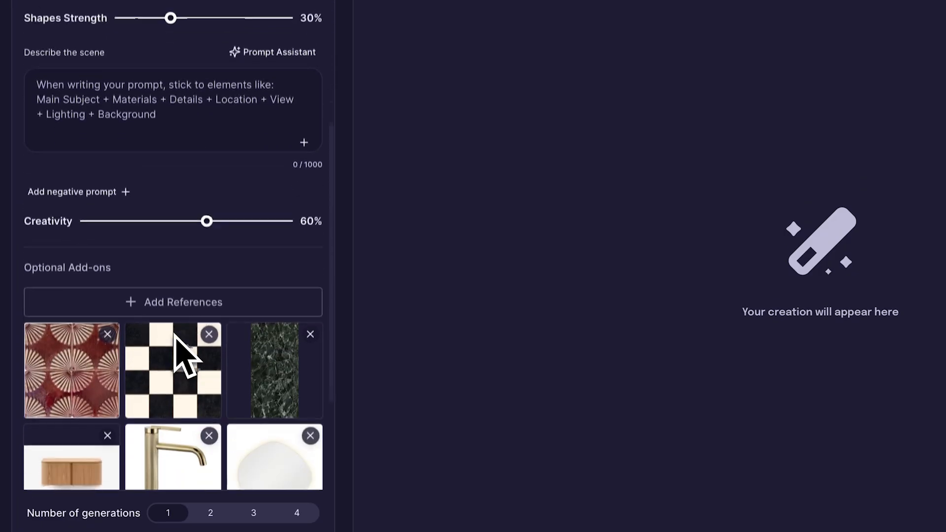
{"action": "scroll", "coordinate": [143, 205], "scroll_direction": "up", "scroll_amount": 1}
{"action": "left_click", "coordinate": [79, 130]}
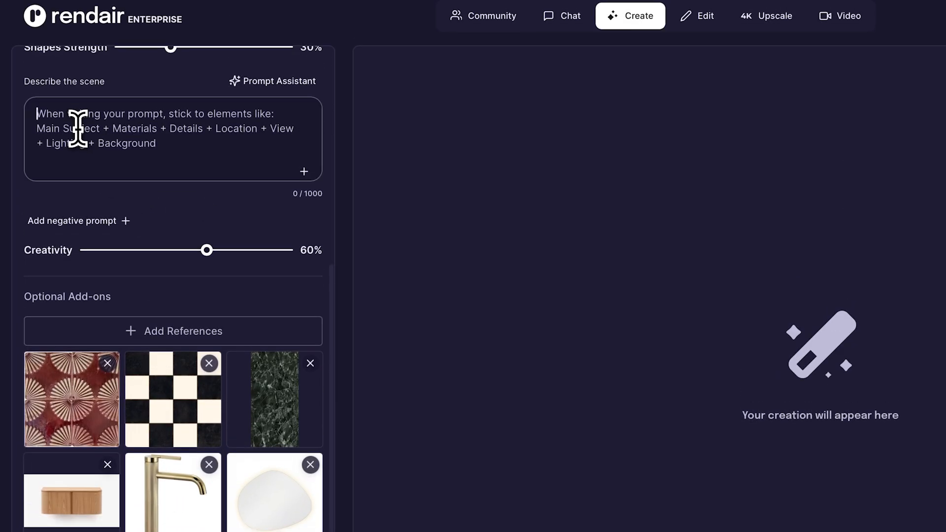
{"action": "type", "text": "Renov"}
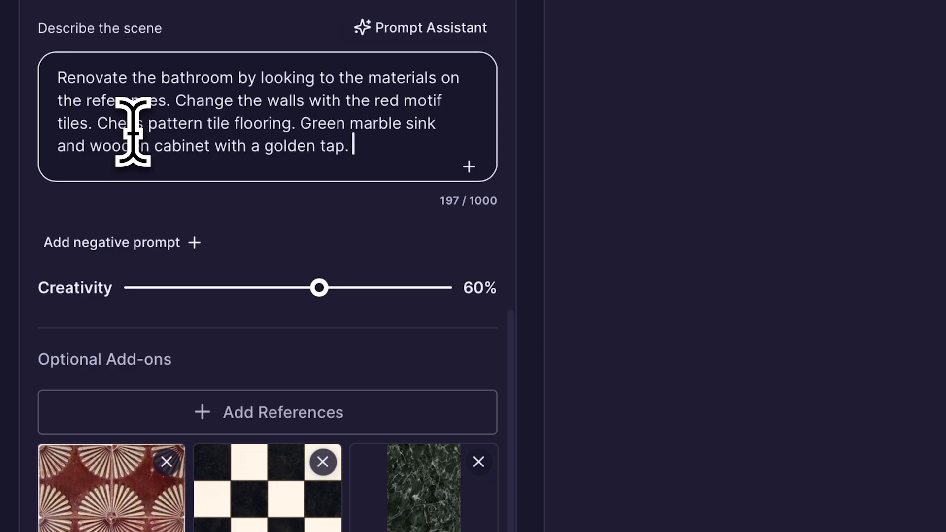
Extend the prompt with a decorative mirror above the sink, Tempered Glass Walk-in Shower with a vertical gully, golden shower head set and new modern toilet
{"action": "type", "text": "ative mirror above the sink."}
{"action": "scroll", "coordinate": [196, 272], "scroll_direction": "up", "scroll_amount": 2}
{"action": "scroll", "coordinate": [236, 148], "scroll_direction": "down", "scroll_amount": 1}
{"action": "type", "text": "Tempered Glass Walk-in Shower with a vertical d"}
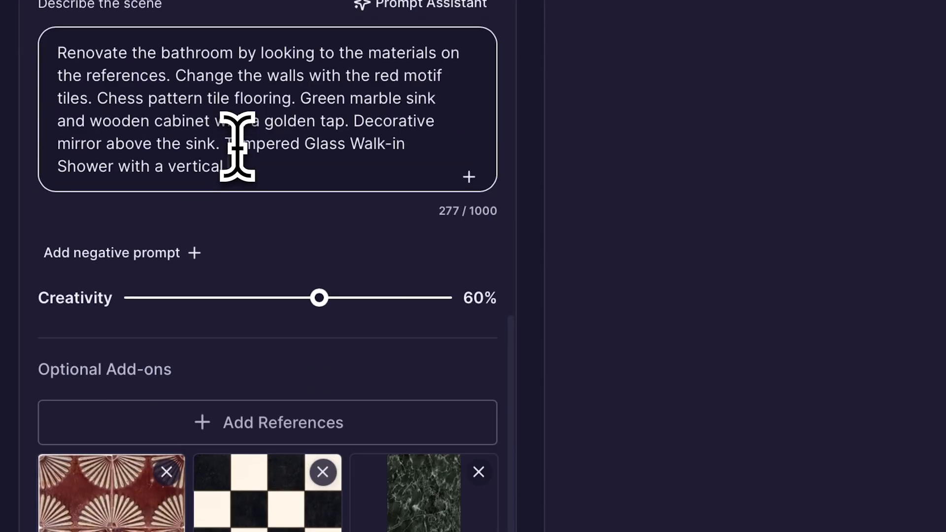
{"action": "type", "text": "olly and golden shower head set. New modern toilet."}
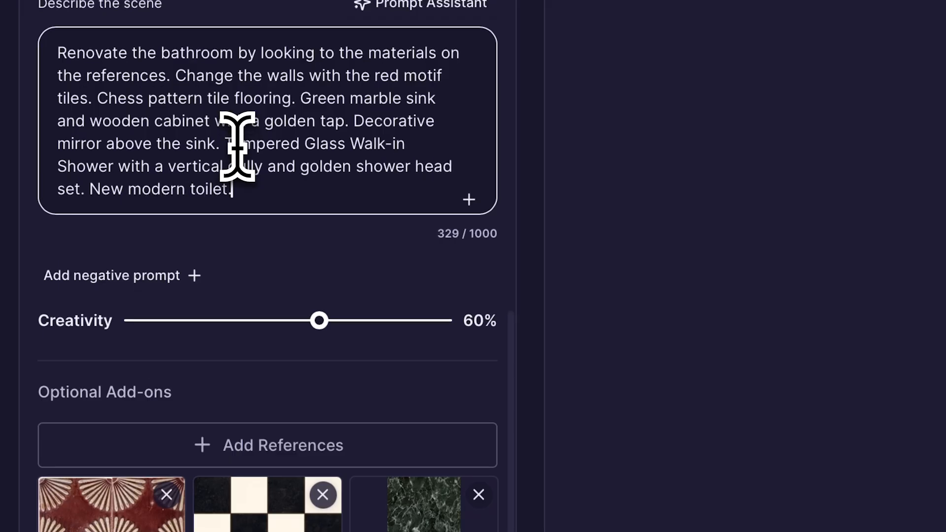
Change the generation model to Nano Banana Pro
{"action": "scroll", "coordinate": [128, 251], "scroll_direction": "up", "scroll_amount": 3}
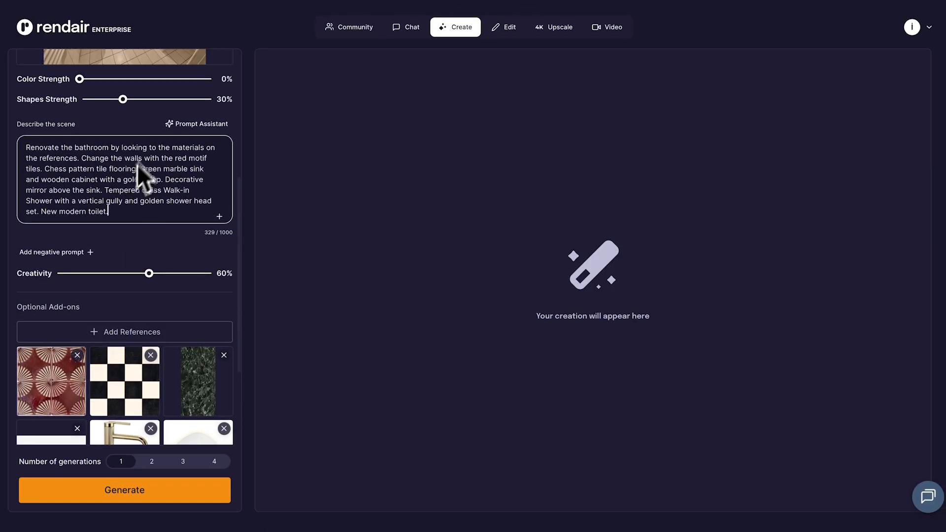
{"action": "scroll", "coordinate": [126, 193], "scroll_direction": "up", "scroll_amount": 5}
{"action": "left_click", "coordinate": [116, 118]}
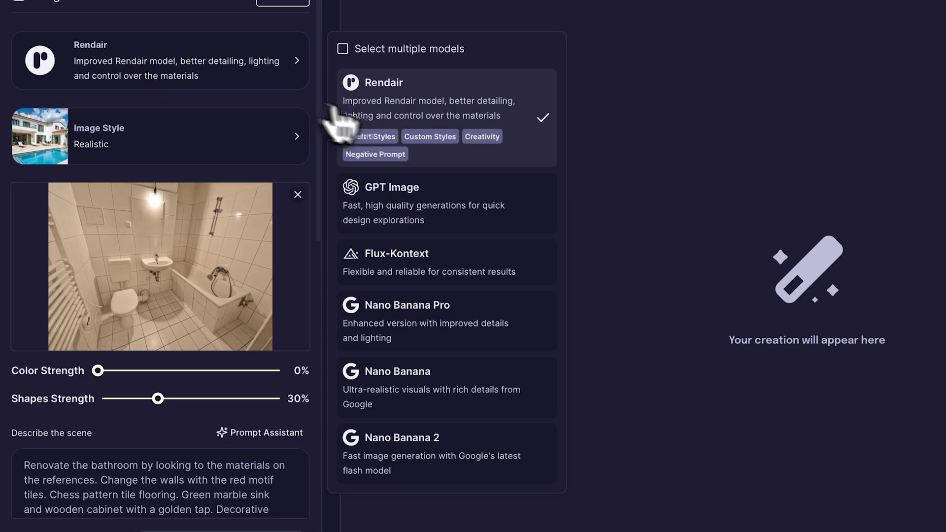
{"action": "left_click", "coordinate": [412, 308]}
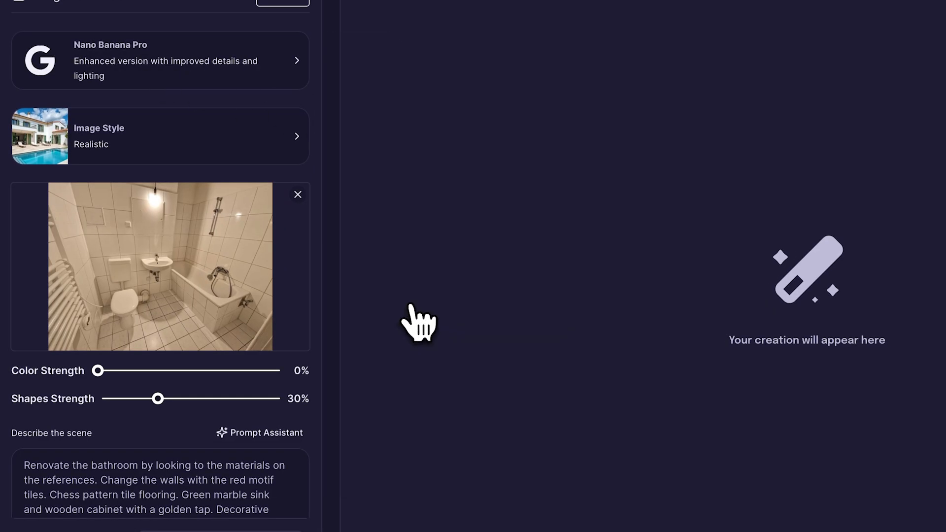
Set the number of generations to 4 and generate the bathroom renders
{"action": "scroll", "coordinate": [186, 101], "scroll_direction": "down", "scroll_amount": 6}
{"action": "left_click", "coordinate": [297, 456]}
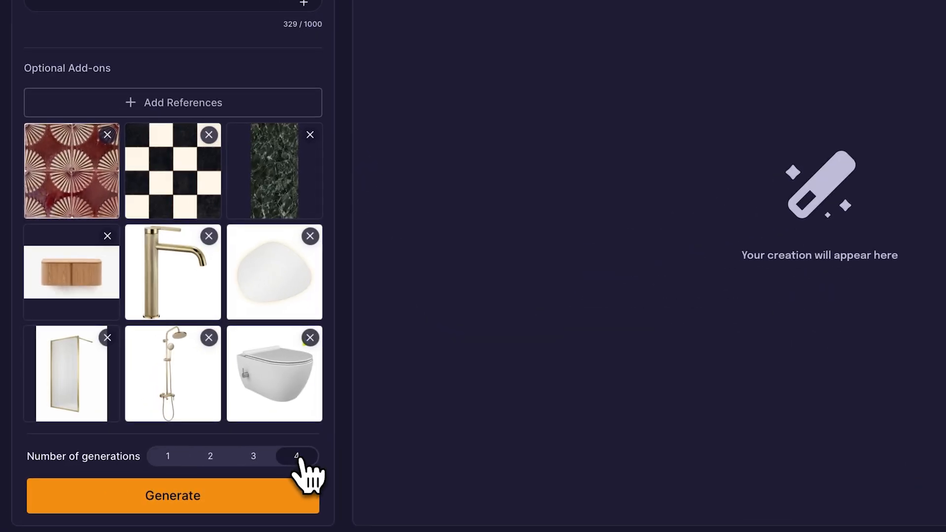
{"action": "left_click", "coordinate": [261, 495]}
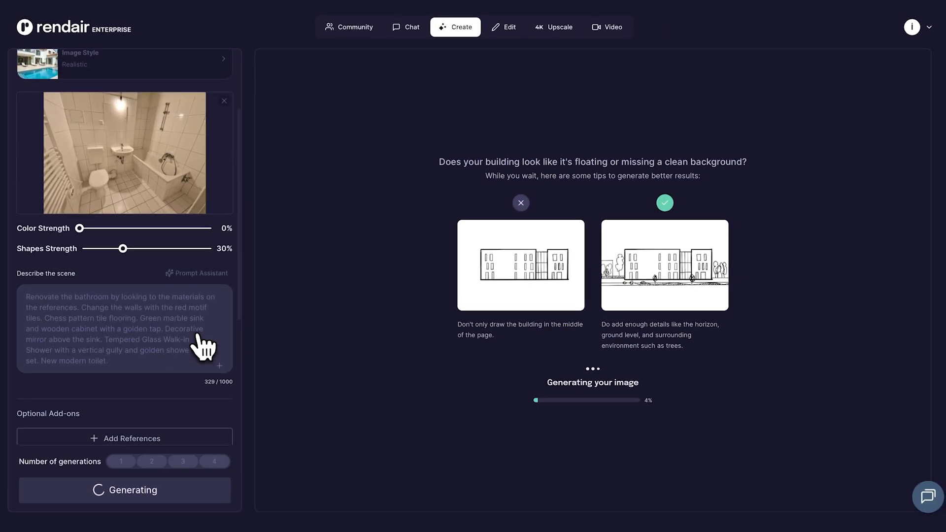
{"action": "scroll", "coordinate": [203, 346], "scroll_direction": "up", "scroll_amount": 3}
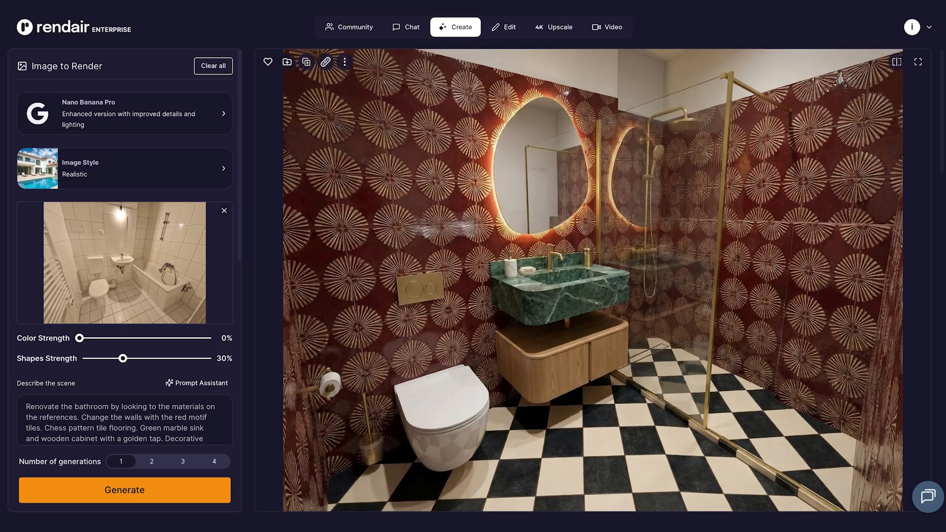
Enlarge the displayed bathroom render and compare it with the original photo using the before/after view
{"action": "left_click", "coordinate": [917, 63]}
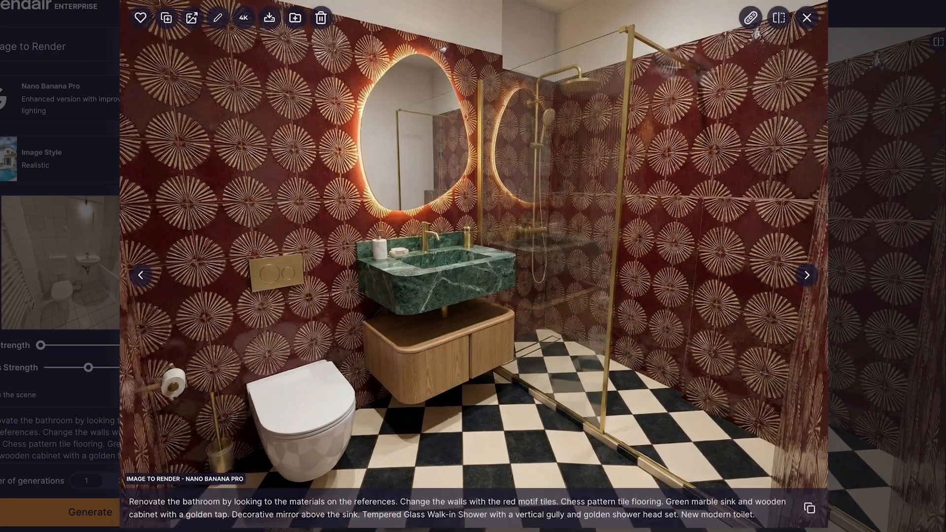
{"action": "left_click", "coordinate": [779, 18]}
{"action": "left_click_drag", "start_coordinate": [473, 262], "coordinate": [784, 217]}
{"action": "left_click_drag", "start_coordinate": [782, 261], "coordinate": [793, 290]}
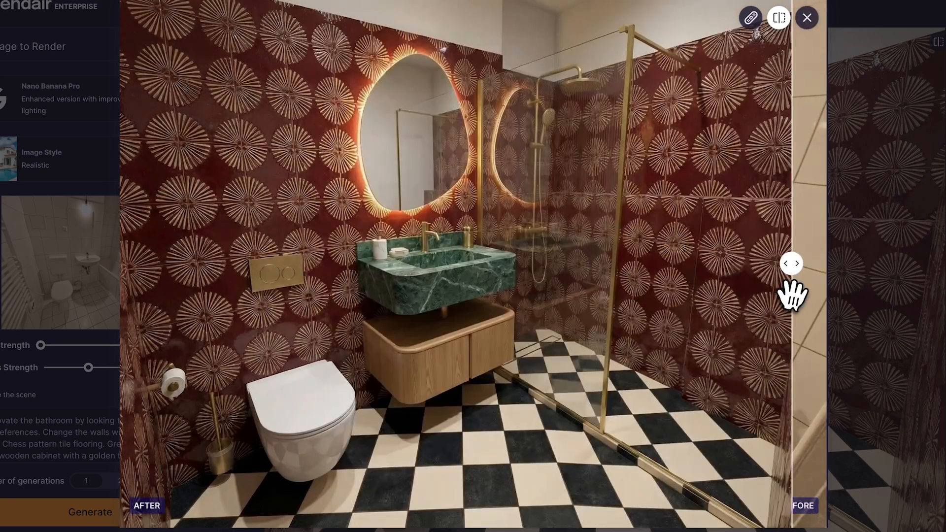
{"action": "left_click", "coordinate": [777, 18]}
Go to the next render and compare it with the original bathroom photo
{"action": "key", "text": "Right"}
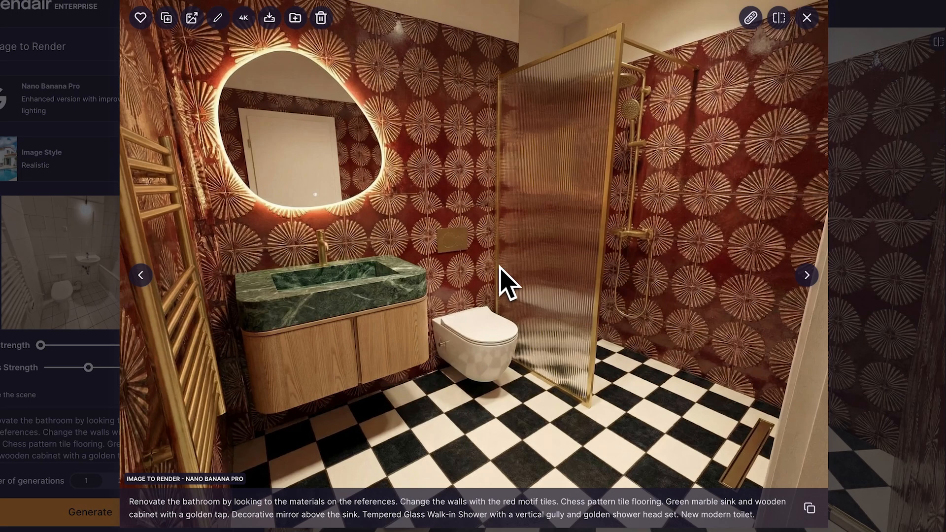
{"action": "left_click", "coordinate": [778, 18]}
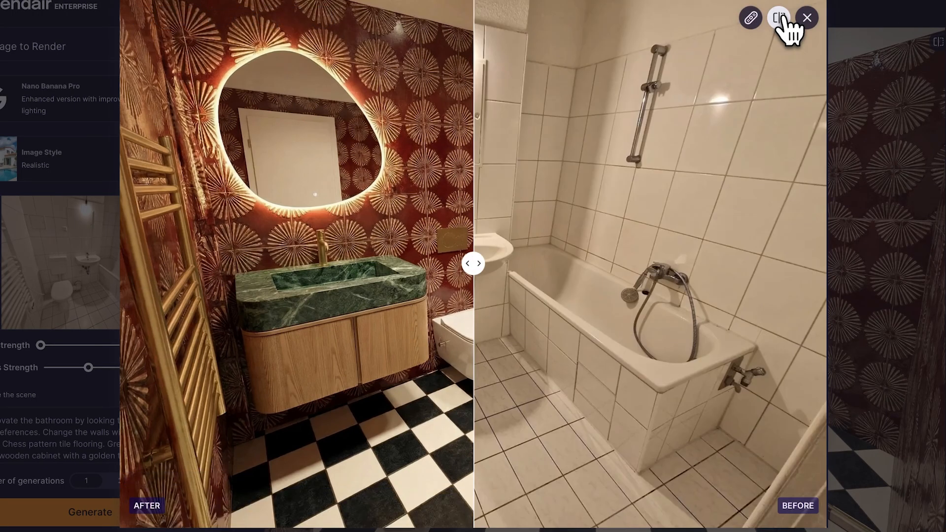
{"action": "left_click_drag", "start_coordinate": [473, 291], "coordinate": [824, 359]}
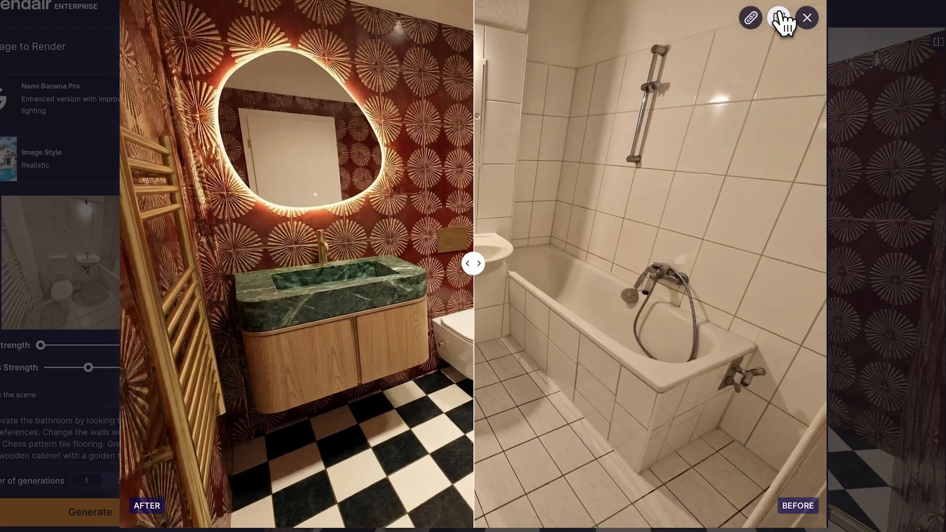
{"action": "left_click", "coordinate": [779, 18]}
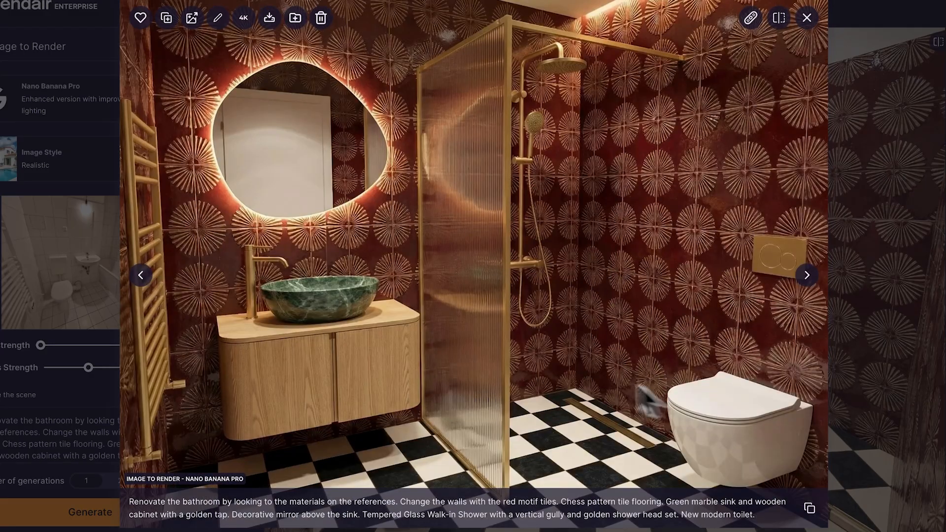
Compare the render with the fluted shower screen and full-height towel radiator against the original photo, and close the enlarged view
{"action": "key", "text": "Left"}
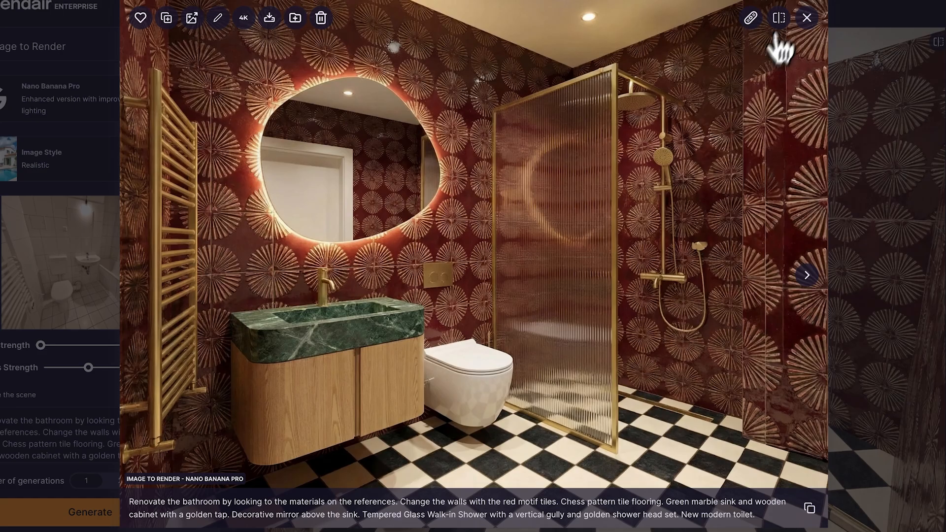
{"action": "left_click", "coordinate": [778, 18]}
{"action": "left_click_drag", "start_coordinate": [473, 262], "coordinate": [743, 317]}
{"action": "left_click", "coordinate": [779, 18]}
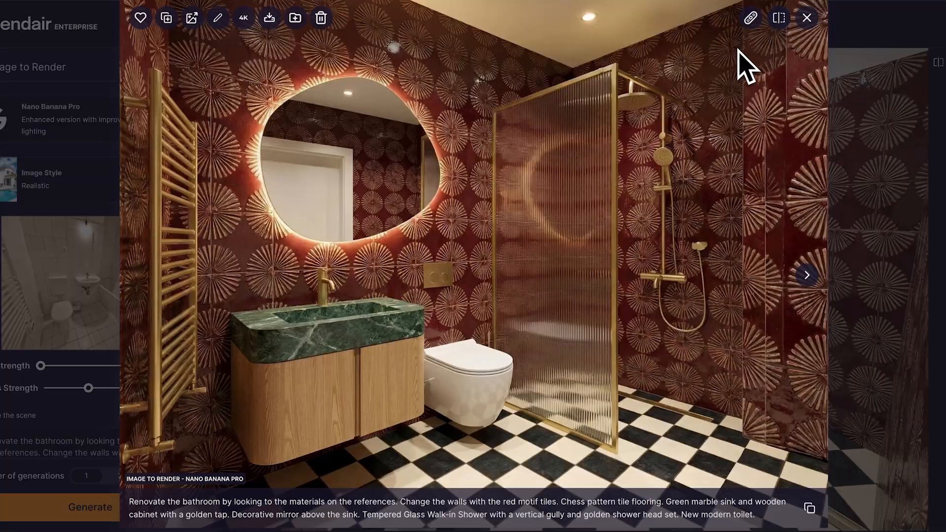
{"action": "left_click", "coordinate": [807, 18]}
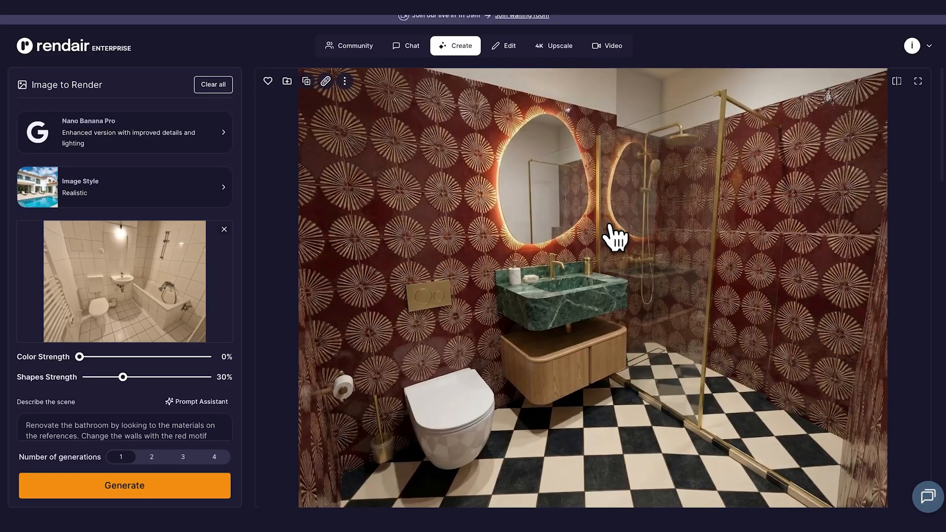
{"action": "scroll", "coordinate": [163, 320], "scroll_direction": "down", "scroll_amount": 3}
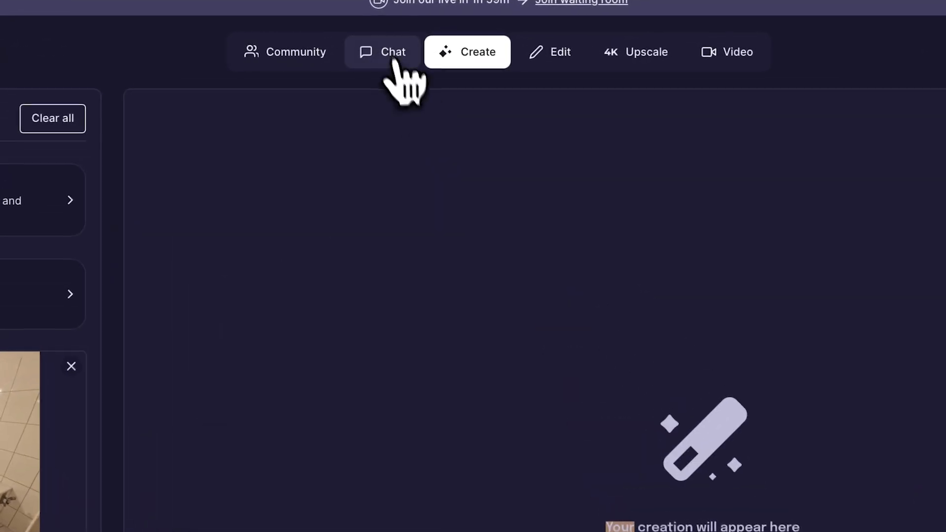
In Chat, attach bathroom.jpeg and ask Nano Banana Pro to remove all the furnitures, the bath tub, the sink, toilet etc
{"action": "left_click", "coordinate": [394, 60]}
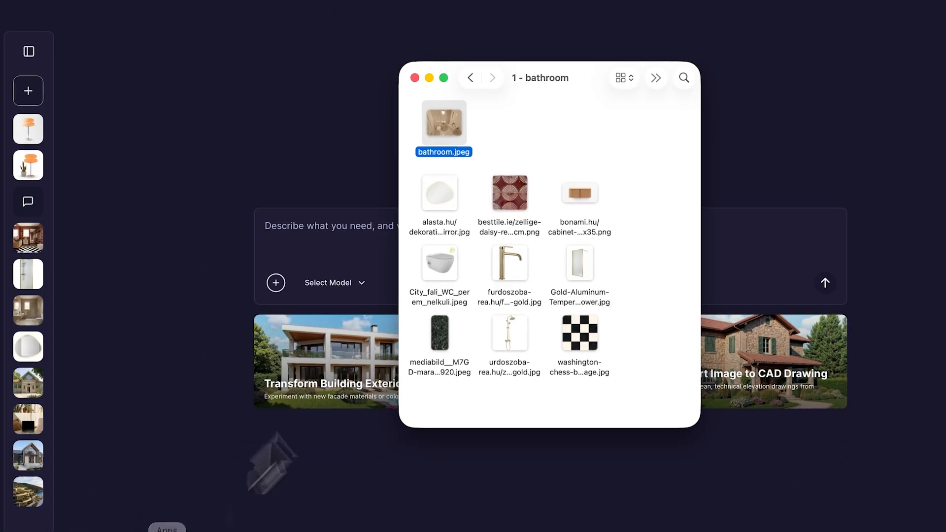
{"action": "left_click_drag", "start_coordinate": [443, 123], "coordinate": [318, 289]}
{"action": "left_click", "coordinate": [311, 273]}
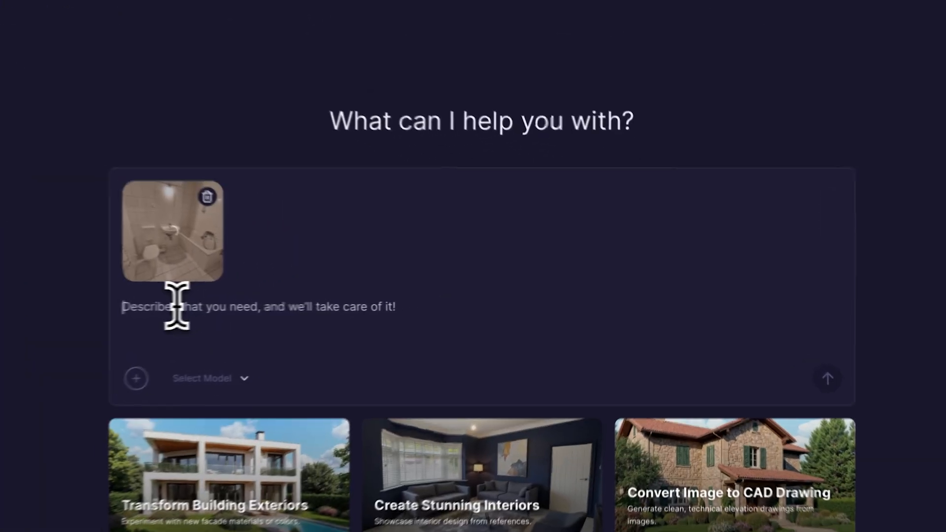
{"action": "type", "text": "Remove all the furnitures on the bathroom, the bath tub, the sink, toilet etc.."}
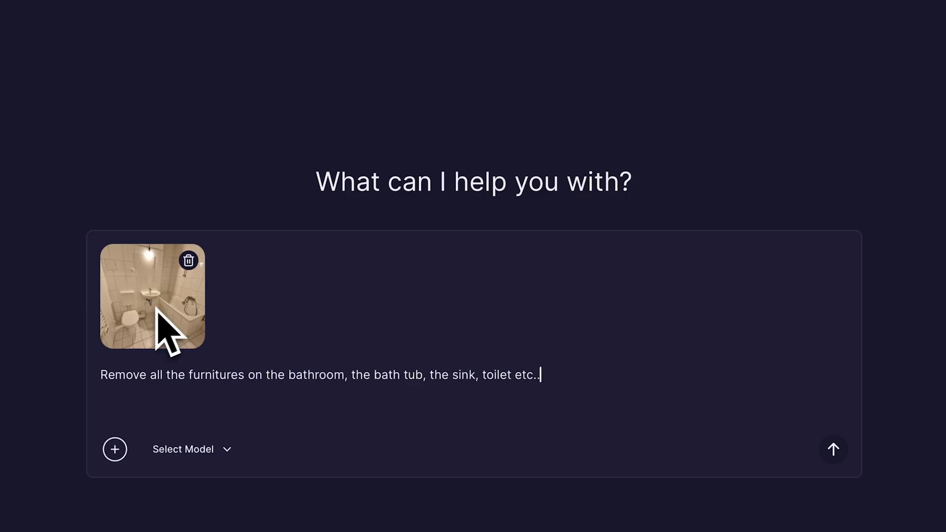
{"action": "left_click", "coordinate": [186, 449]}
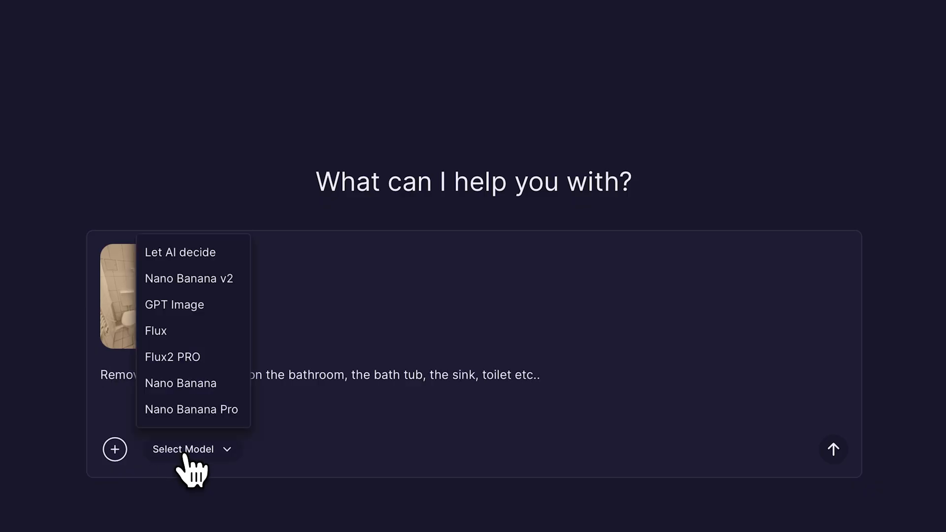
{"action": "left_click", "coordinate": [205, 414]}
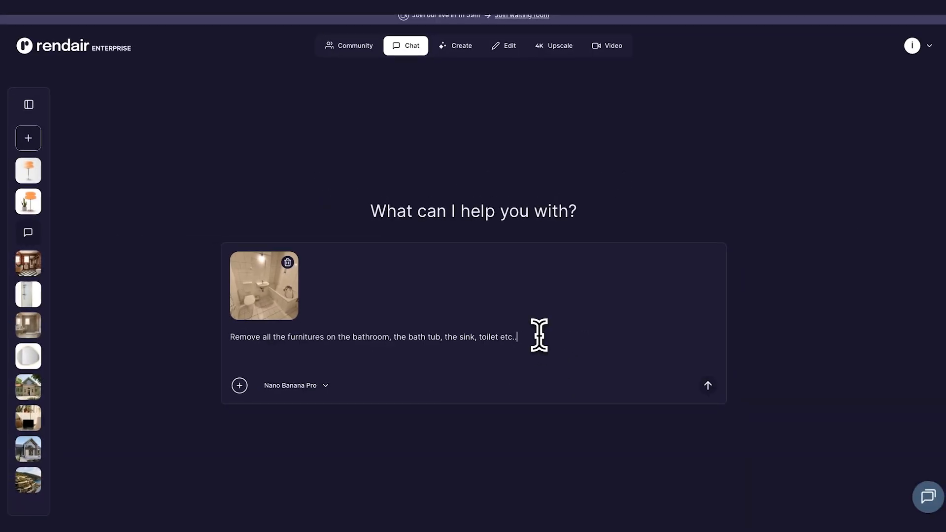
{"action": "key", "text": "Return"}
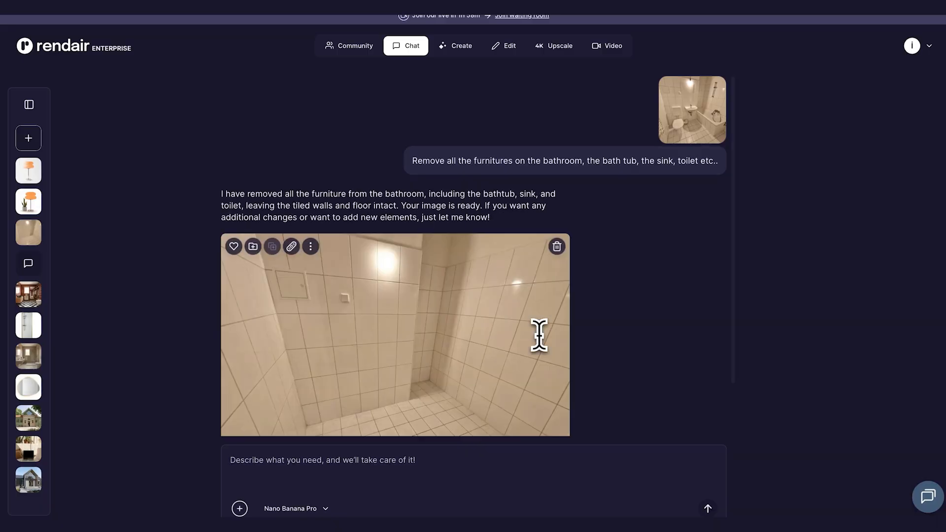
Enlarge the emptied bathroom image and compare it with the original photo
{"action": "left_click", "coordinate": [423, 345]}
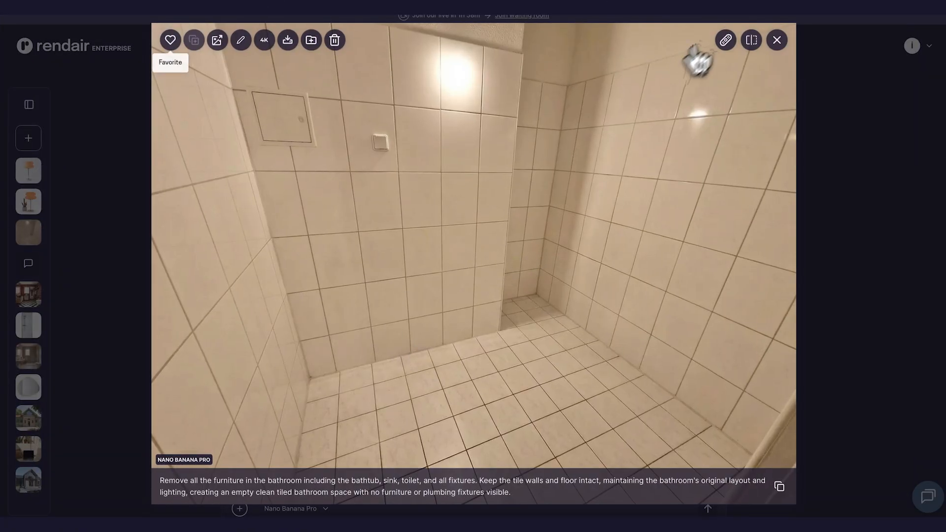
{"action": "left_click", "coordinate": [751, 40]}
{"action": "left_click_drag", "start_coordinate": [473, 264], "coordinate": [776, 266]}
{"action": "left_click", "coordinate": [751, 39]}
Download the emptied bathroom image and close the enlarged view
{"action": "left_click", "coordinate": [287, 40]}
{"action": "left_click", "coordinate": [269, 103]}
{"action": "left_click", "coordinate": [776, 40]}
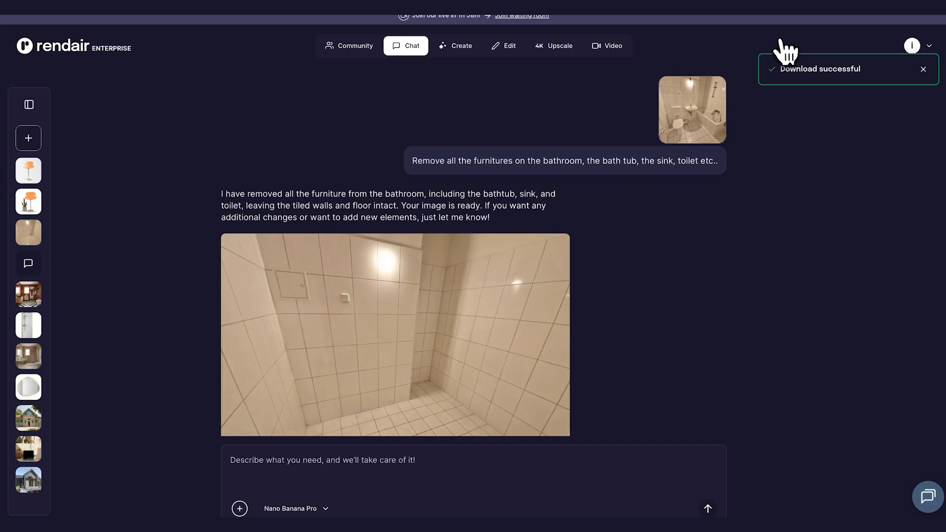
In Image to Render, replace the base photo with the emptied bathroom image and generate one render with the existing prompt and references
{"action": "mouse_move", "coordinate": [464, 44]}
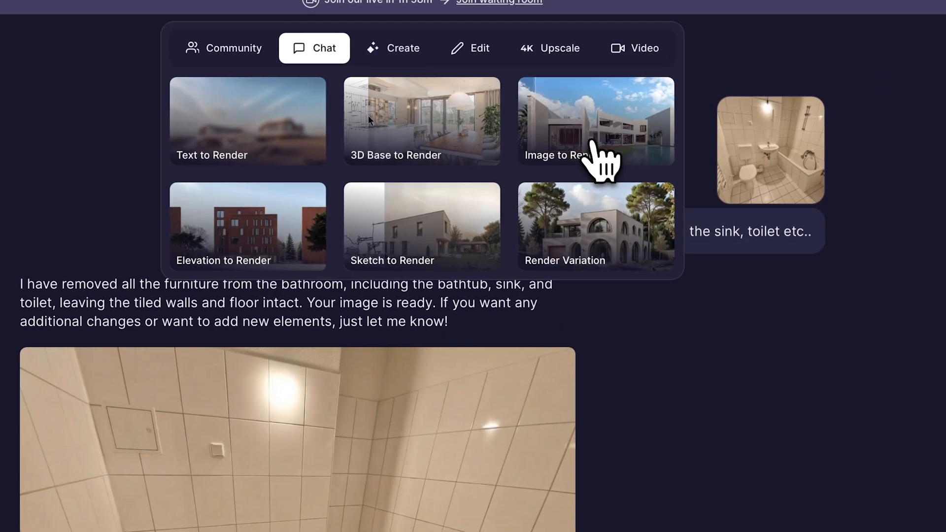
{"action": "left_click", "coordinate": [593, 145]}
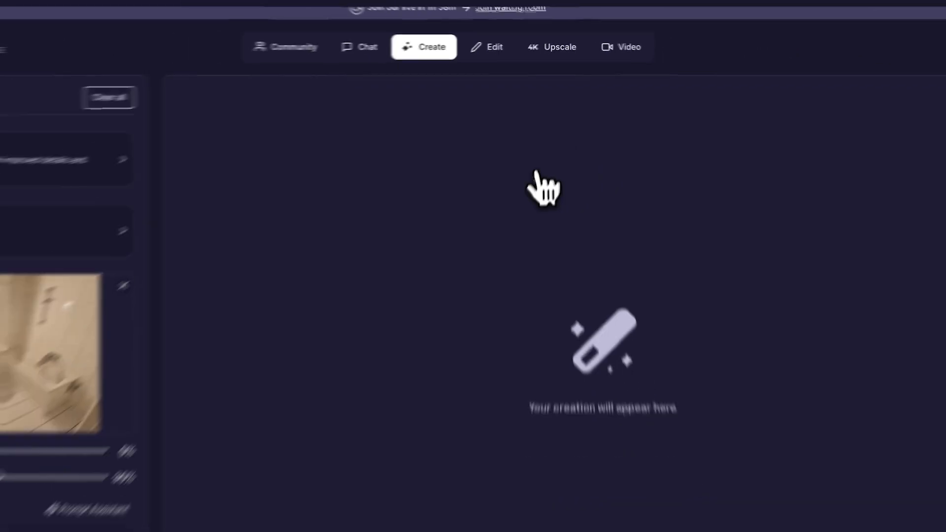
{"action": "scroll", "coordinate": [217, 317], "scroll_direction": "down", "scroll_amount": 5}
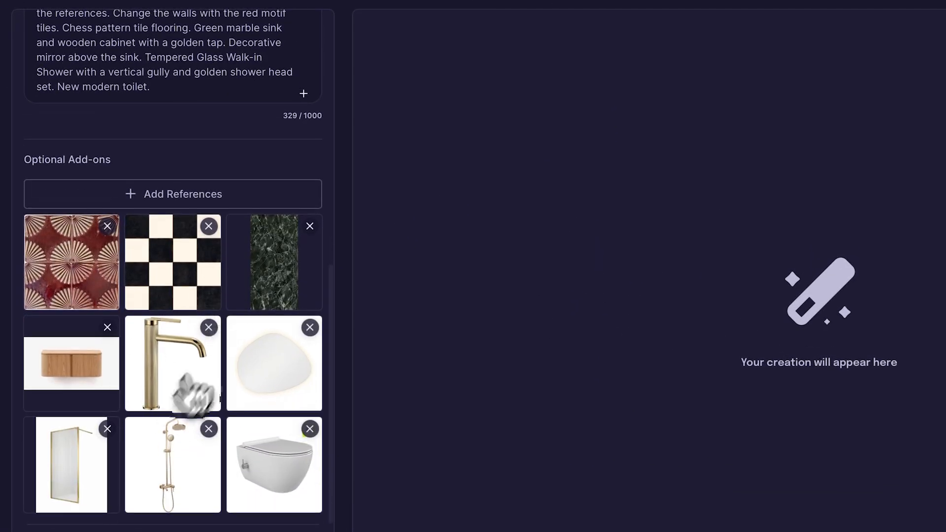
{"action": "scroll", "coordinate": [193, 394], "scroll_direction": "up", "scroll_amount": 10}
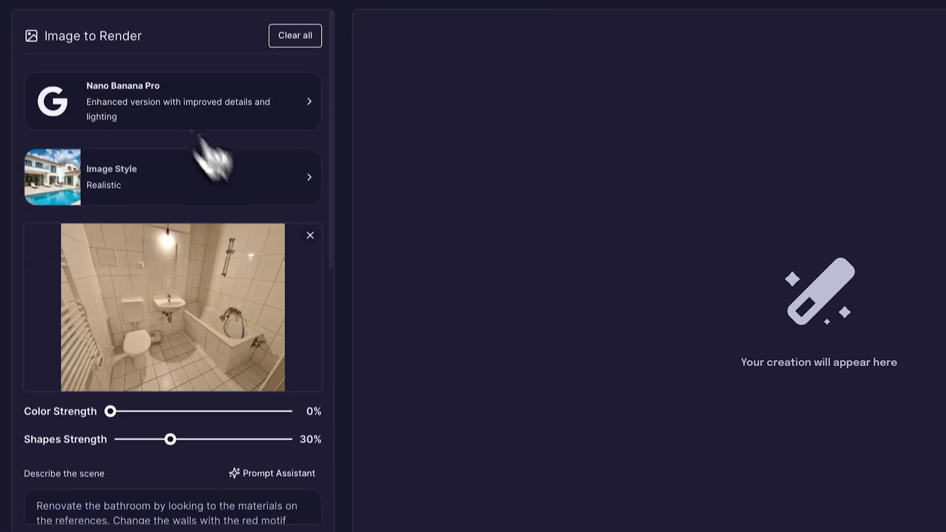
{"action": "scroll", "coordinate": [228, 331], "scroll_direction": "down", "scroll_amount": 1}
{"action": "left_click", "coordinate": [311, 203]}
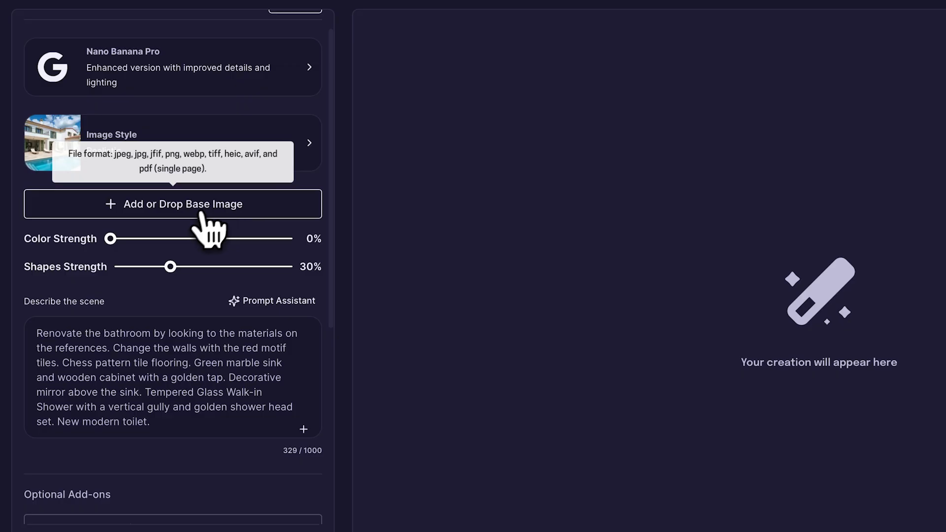
{"action": "left_click", "coordinate": [375, 531]}
{"action": "left_click_drag", "start_coordinate": [607, 145], "coordinate": [232, 209]}
{"action": "scroll", "coordinate": [148, 229], "scroll_direction": "down", "scroll_amount": 5}
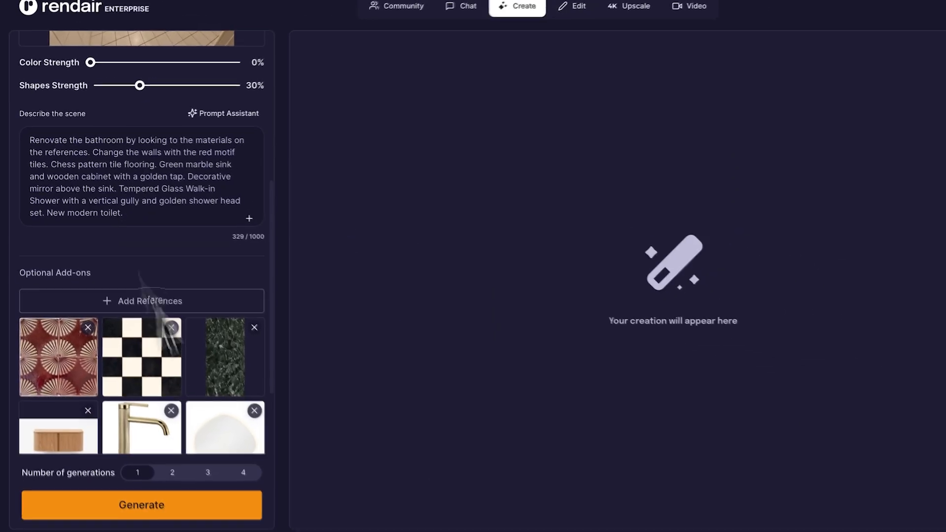
{"action": "left_click", "coordinate": [220, 508]}
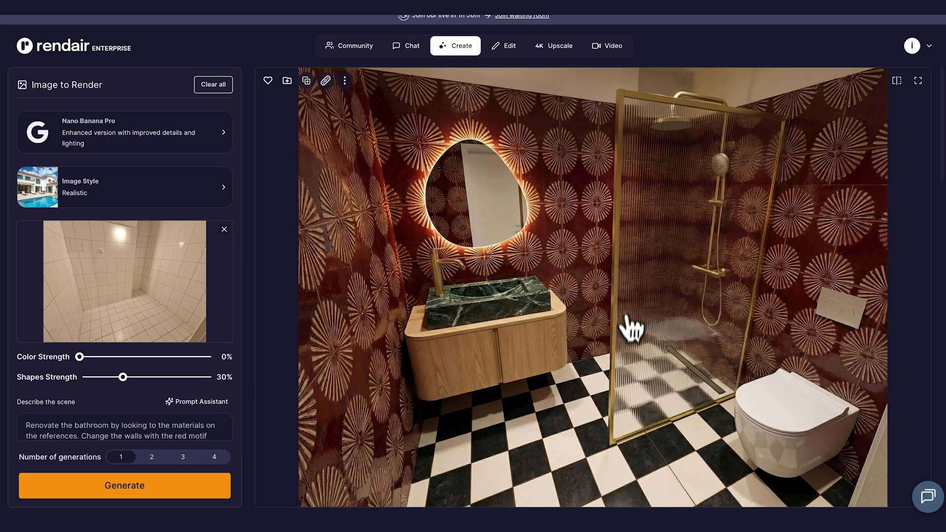
Enlarge the new bathroom render and compare it with the emptied base image
{"action": "left_click", "coordinate": [918, 80]}
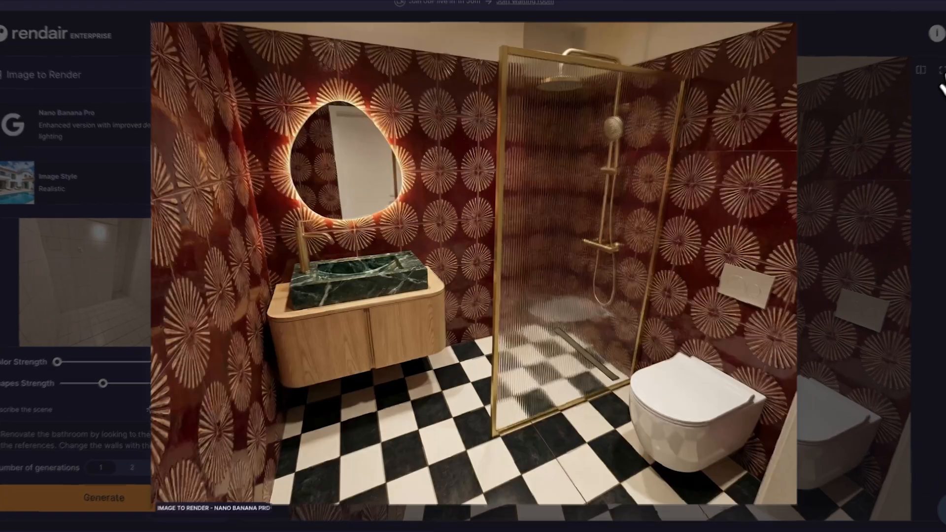
{"action": "left_click", "coordinate": [776, 19]}
{"action": "left_click_drag", "start_coordinate": [473, 261], "coordinate": [735, 238]}
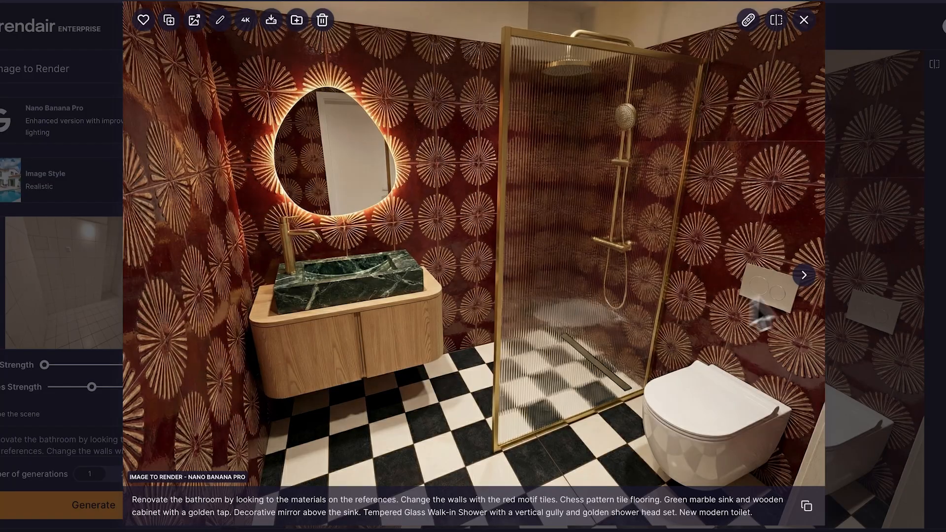
Go to the next render, with the framed corner shower enclosure, and compare it with its base image
{"action": "left_click", "coordinate": [805, 276]}
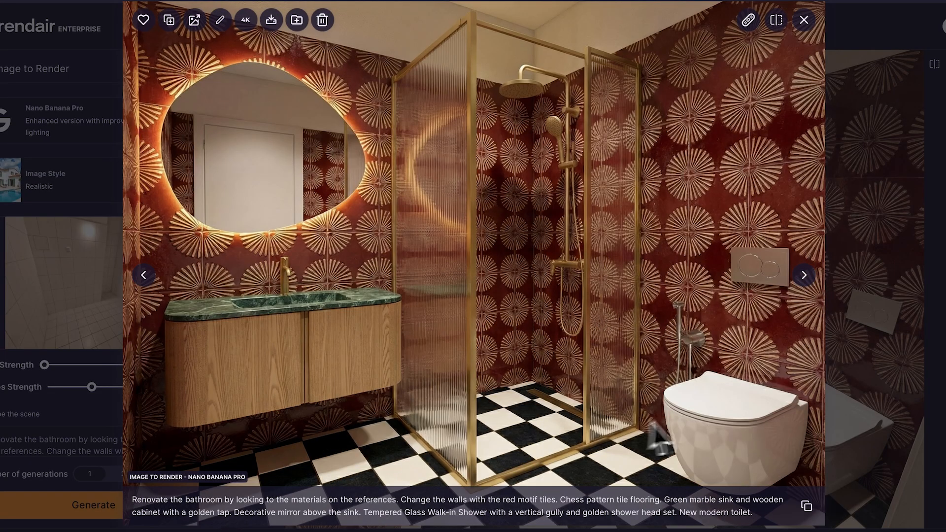
{"action": "left_click", "coordinate": [776, 19]}
{"action": "left_click_drag", "start_coordinate": [475, 261], "coordinate": [699, 270]}
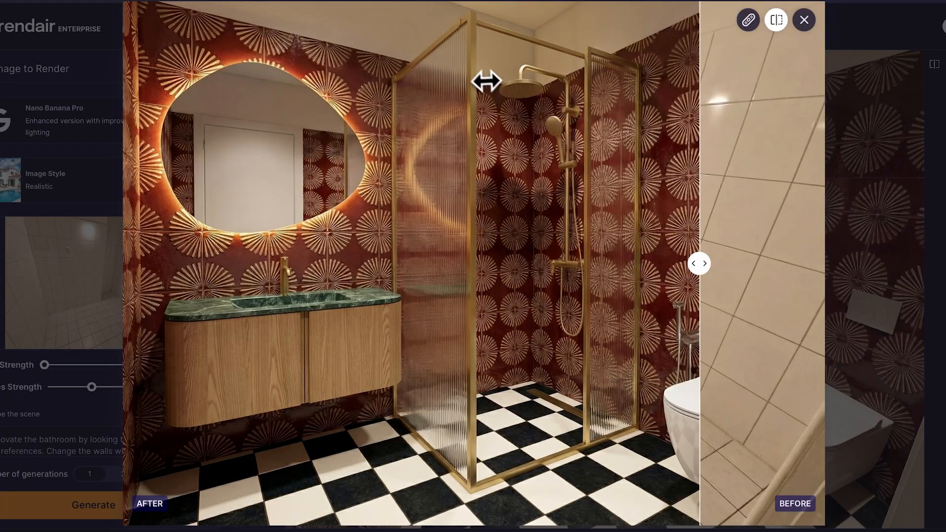
{"action": "left_click", "coordinate": [775, 21]}
Compare the render with the toilet beside the green marble vanity and single fluted screen against its base image
{"action": "left_click", "coordinate": [802, 275]}
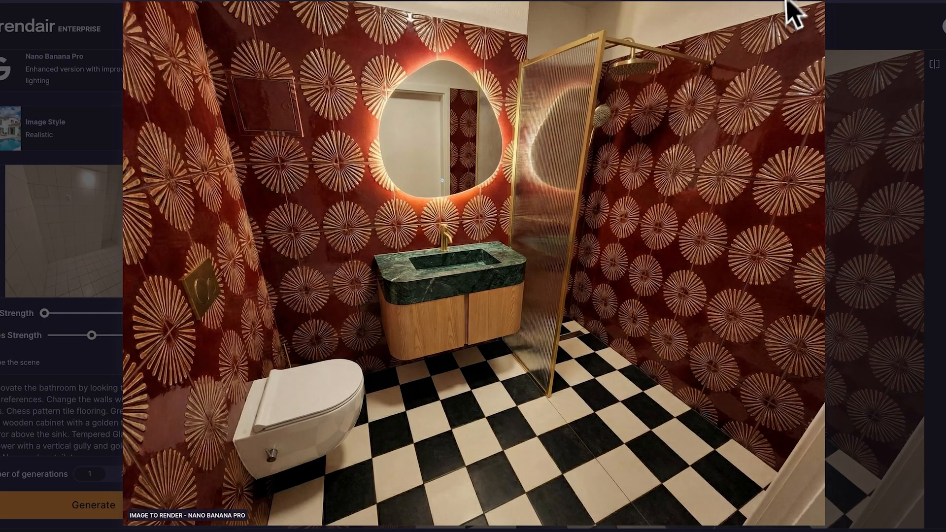
{"action": "left_click", "coordinate": [776, 20]}
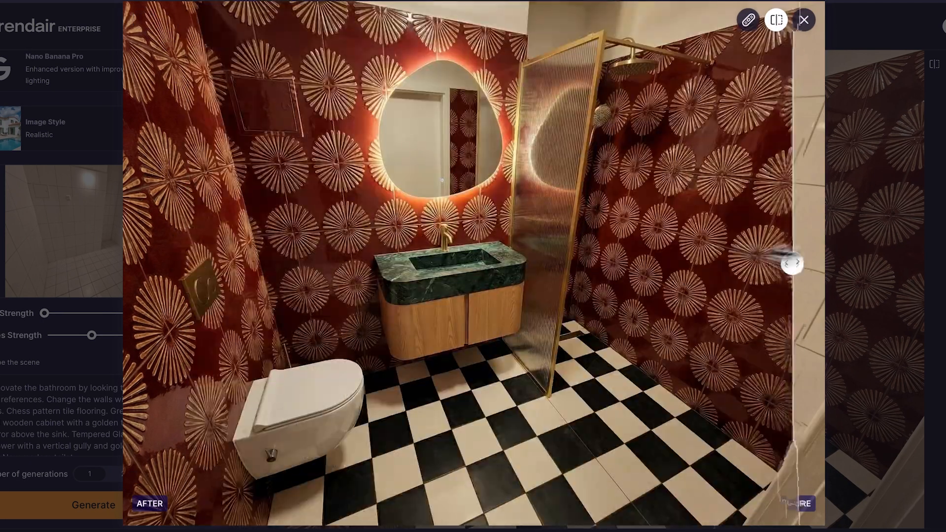
{"action": "left_click", "coordinate": [776, 19]}
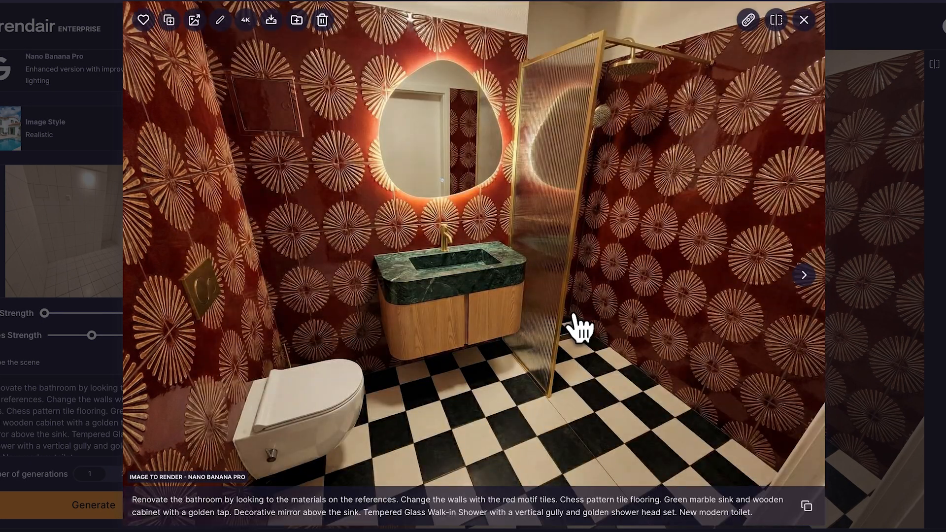
Browse the remaining bathroom renders and close the enlarged view
{"action": "left_click", "coordinate": [798, 285]}
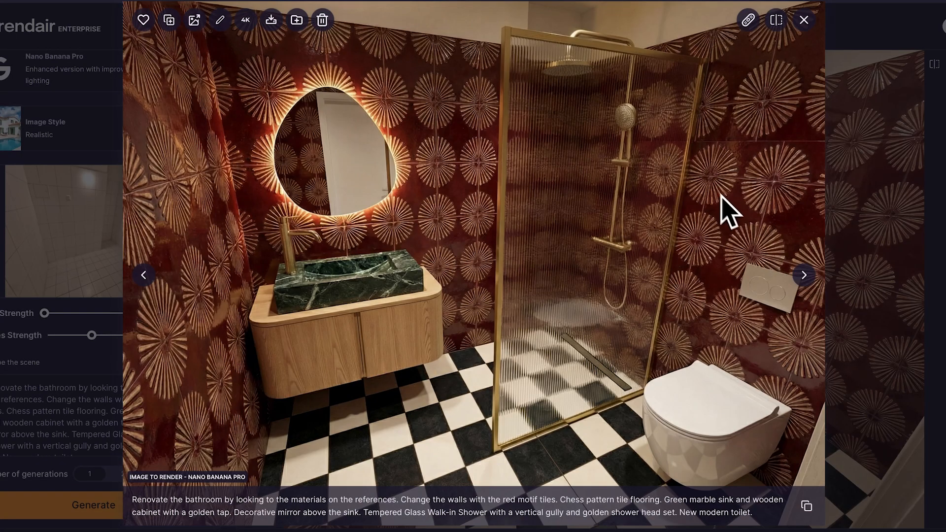
{"action": "key", "text": "Right"}
{"action": "key", "text": "Right"}
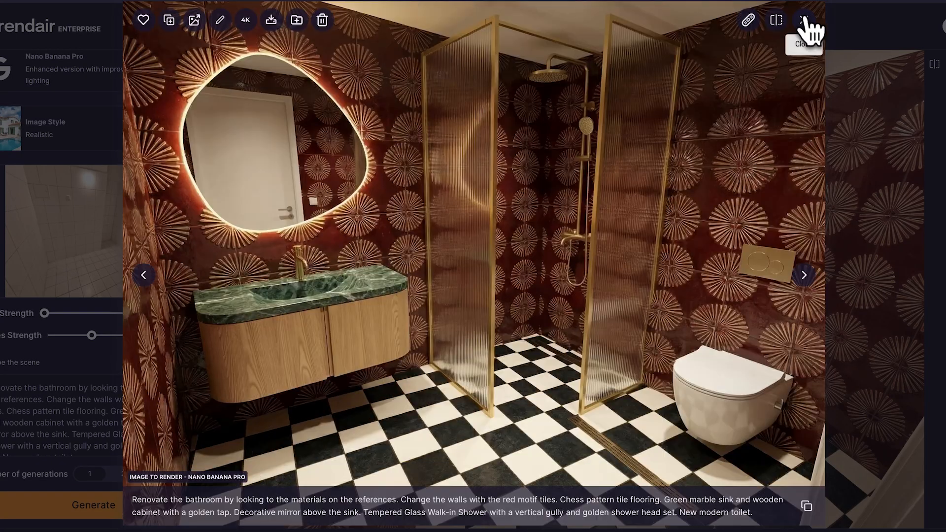
{"action": "left_click", "coordinate": [804, 19]}
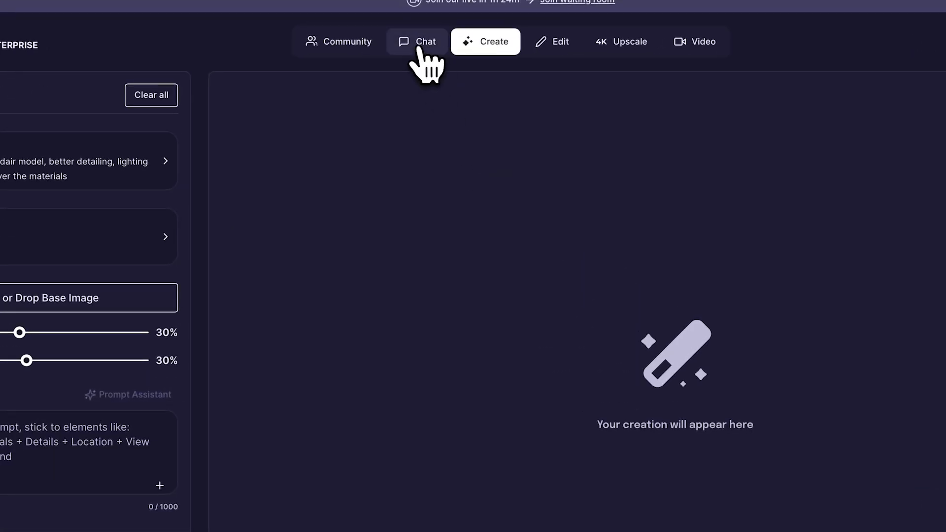
In Chat, attach the westwing.hu/alba bedroom photo followed by kuiper/lamp.jpg from the 2 - bedroom folder
{"action": "left_click", "coordinate": [417, 49]}
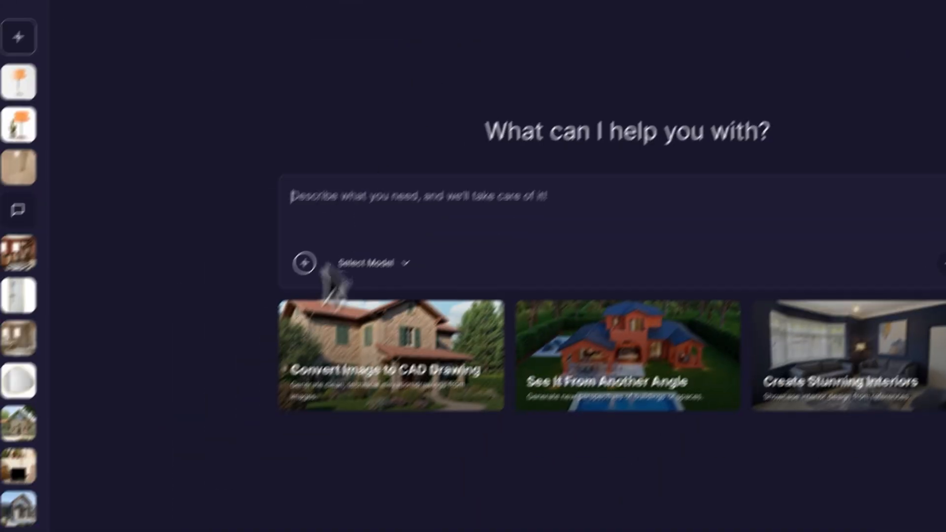
{"action": "left_click", "coordinate": [302, 263]}
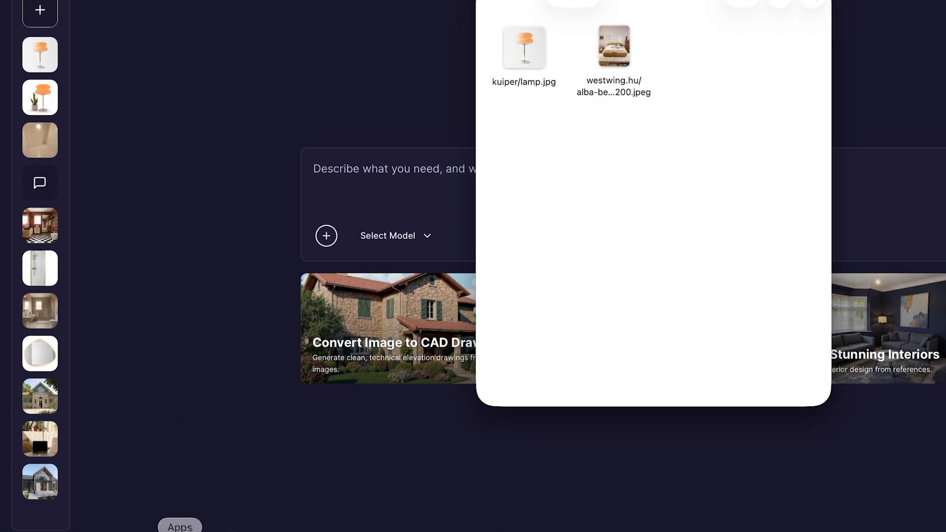
{"action": "left_click_drag", "start_coordinate": [614, 47], "coordinate": [402, 185]}
{"action": "left_click", "coordinate": [539, 60]}
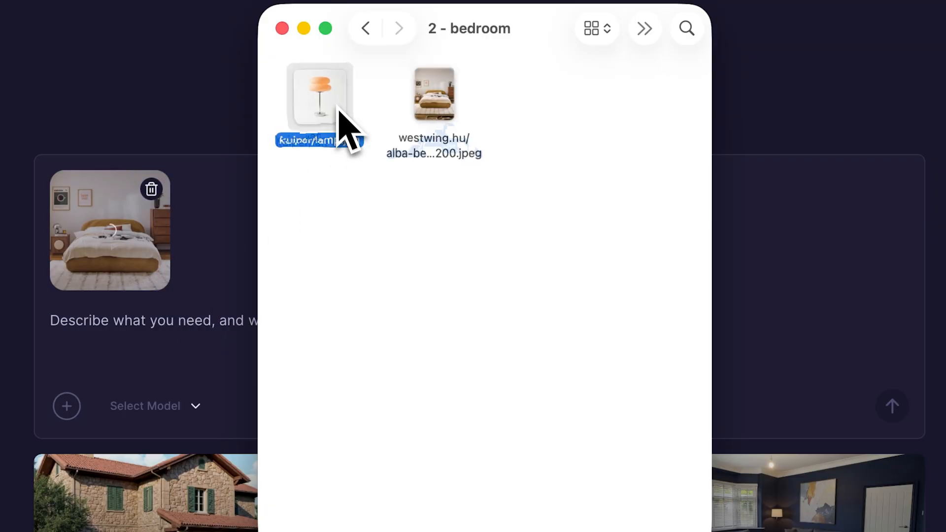
{"action": "left_click_drag", "start_coordinate": [345, 128], "coordinate": [191, 327]}
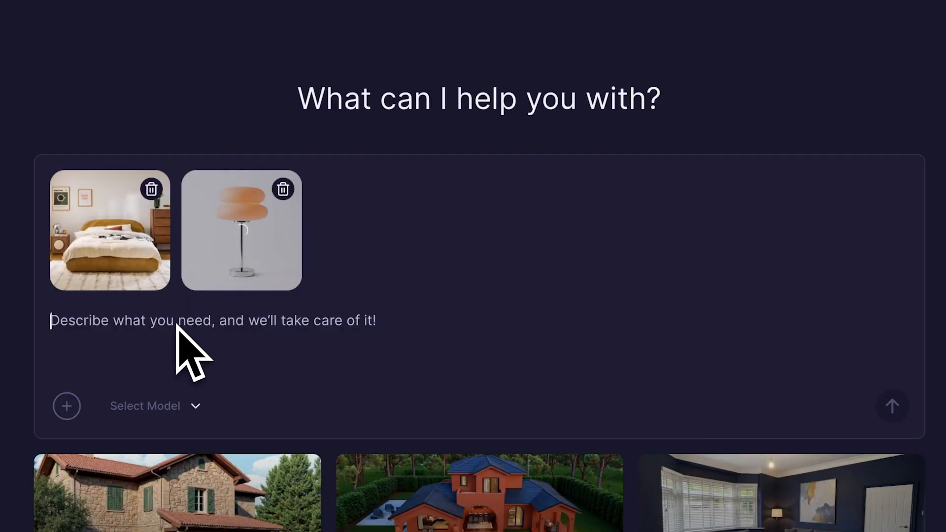
Ask Nano Banana Pro to "Place this lamp on the second image into this room on the first image"
{"action": "type", "text": "Place this lamp on the second image into this room on the first image"}
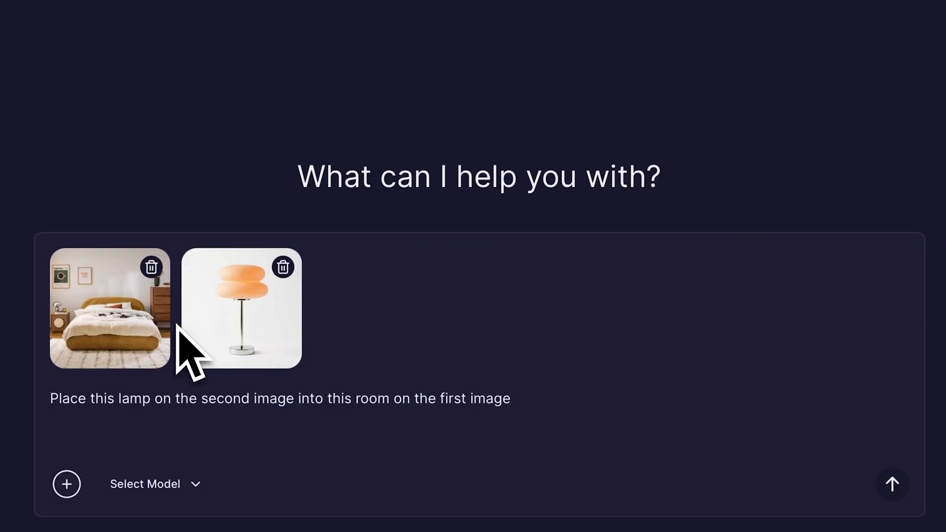
{"action": "left_click", "coordinate": [148, 485]}
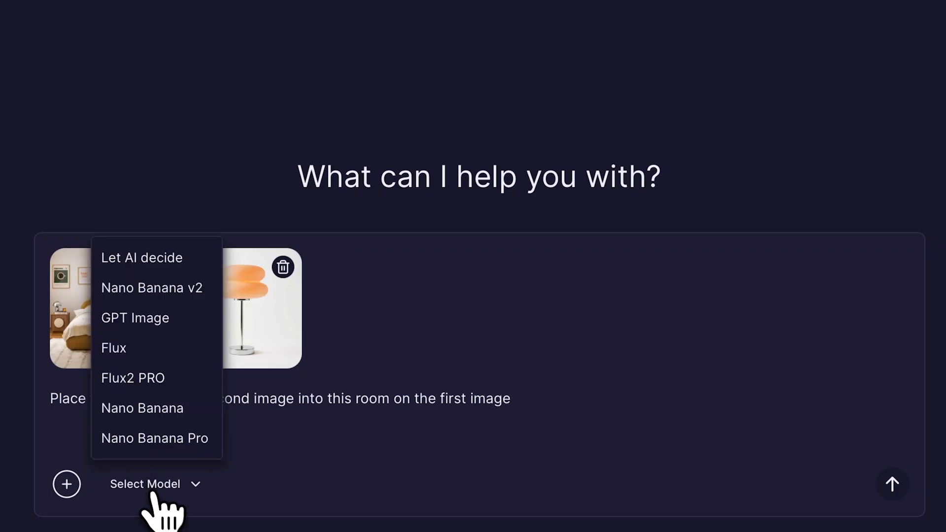
{"action": "left_click", "coordinate": [190, 439]}
{"action": "key", "text": "Return"}
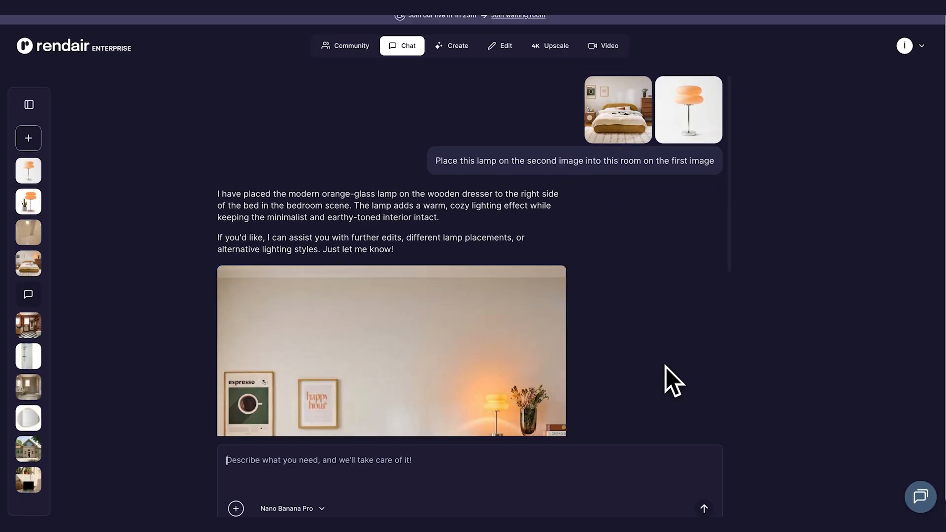
Enlarge the bedroom result with the lamp on the dresser, compare it with the original photo, and close the view
{"action": "scroll", "coordinate": [616, 374], "scroll_direction": "down", "scroll_amount": 5}
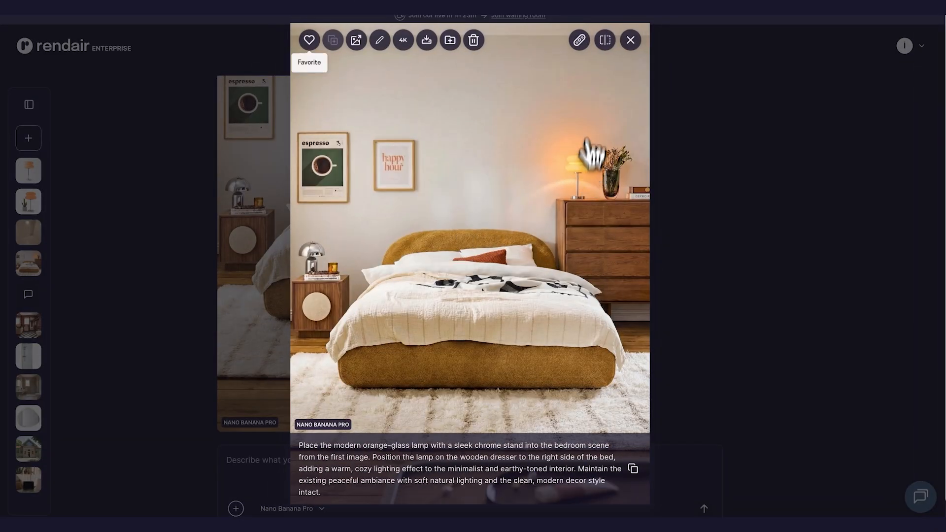
{"action": "left_click", "coordinate": [605, 41]}
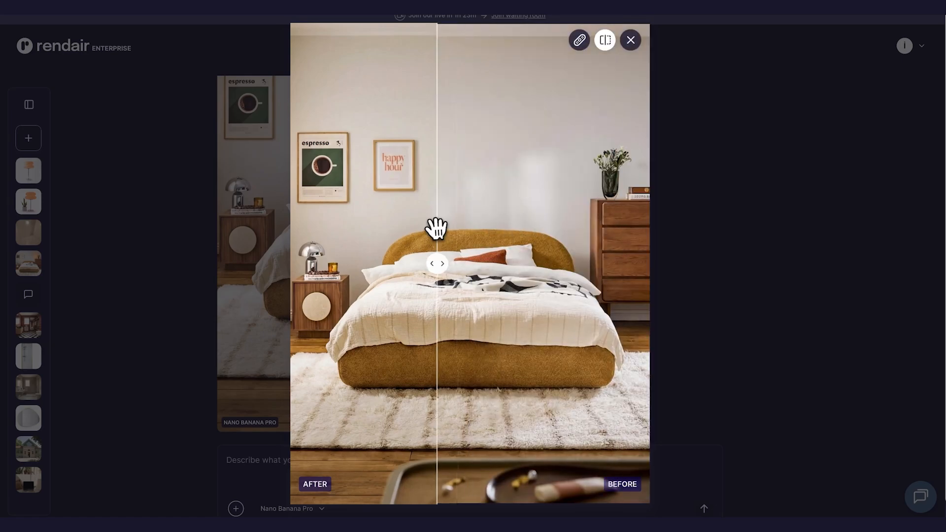
{"action": "left_click", "coordinate": [604, 40]}
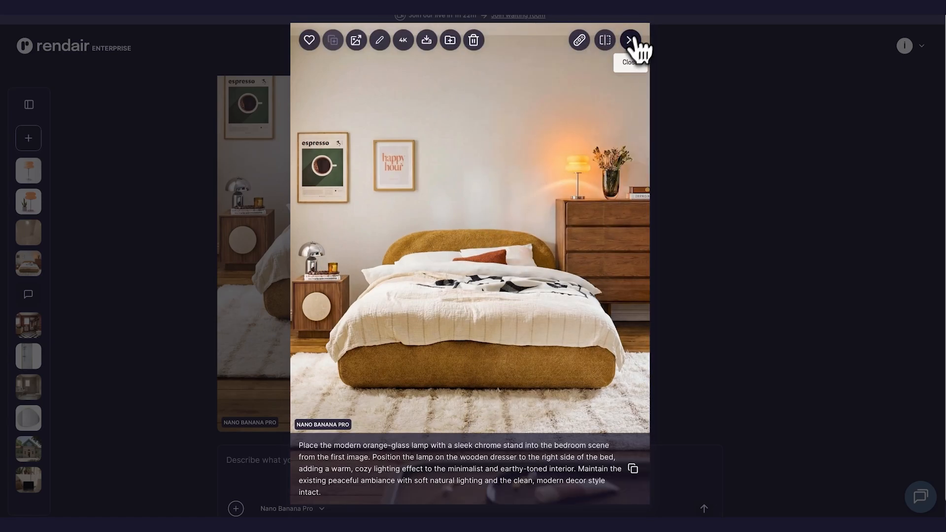
{"action": "left_click", "coordinate": [630, 41]}
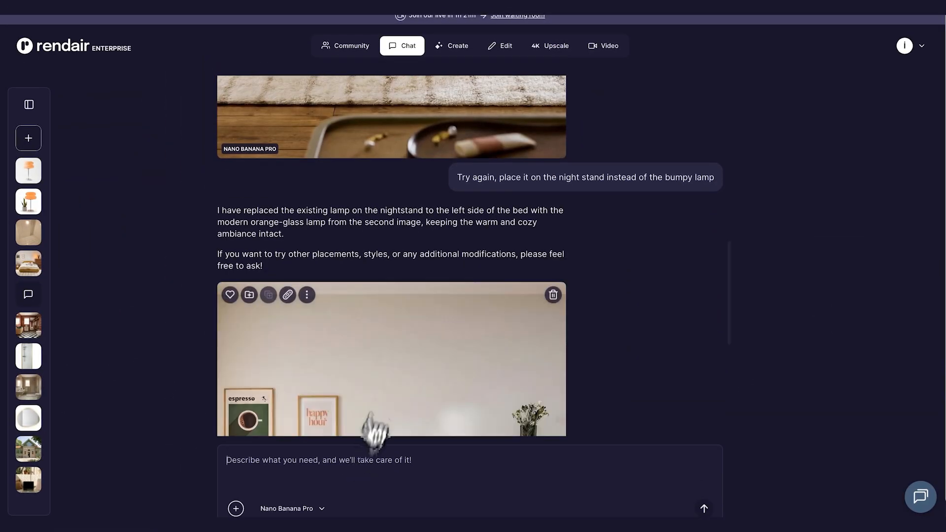
Enlarge the bedroom version with the lamp on the nightstand, compare it with the original photo, and close the view
{"action": "left_click", "coordinate": [392, 372]}
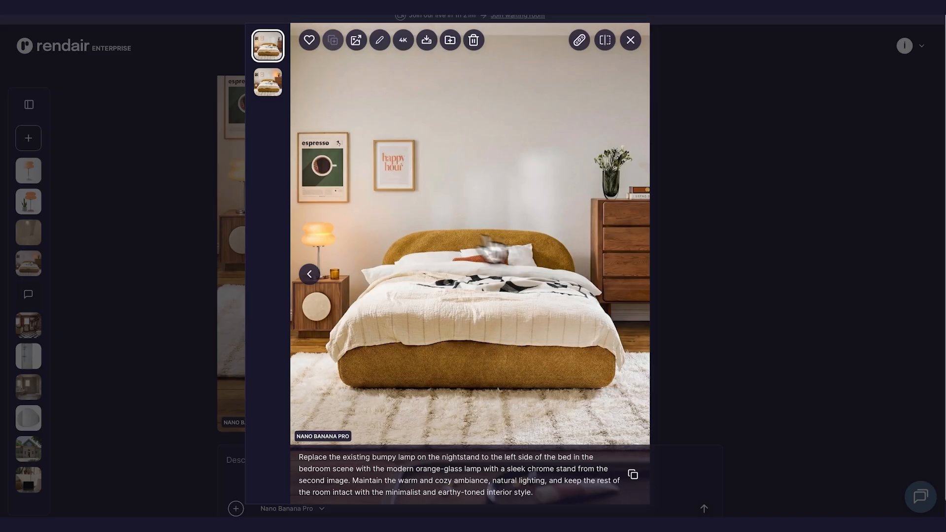
{"action": "left_click", "coordinate": [605, 41]}
{"action": "left_click_drag", "start_coordinate": [475, 267], "coordinate": [640, 253]}
{"action": "left_click", "coordinate": [606, 41]}
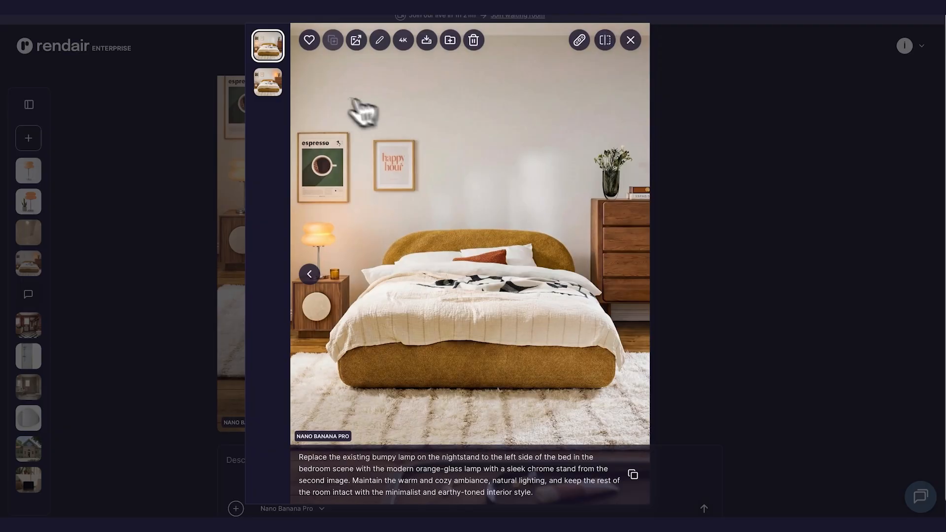
{"action": "left_click", "coordinate": [637, 44]}
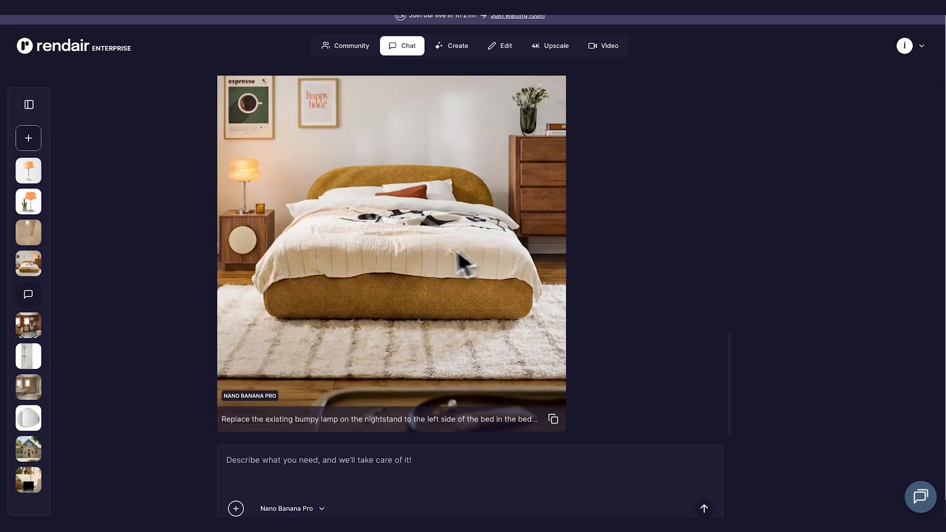
{"action": "scroll", "coordinate": [447, 338], "scroll_direction": "down", "scroll_amount": 9}
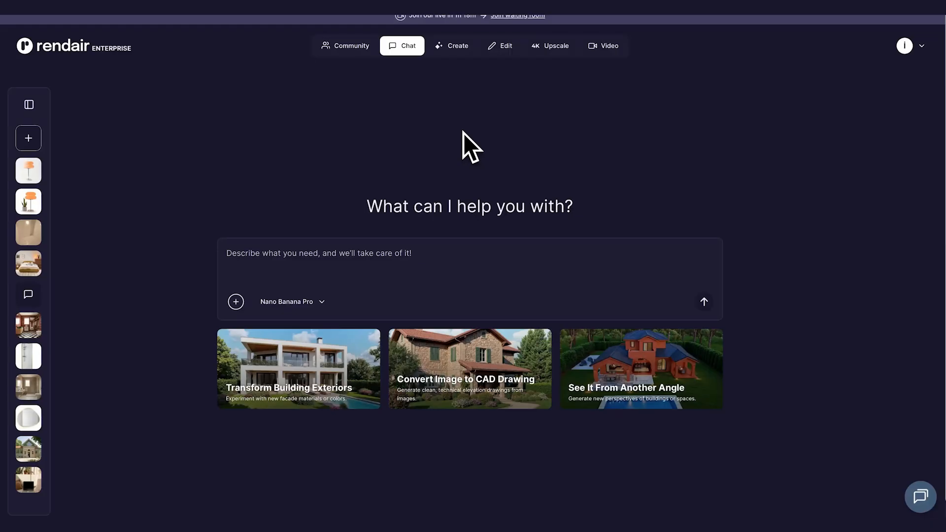
Open Image to Render and add the westwing.hu/wolke living room photo from the 3 - livingroom folder as the base image
{"action": "mouse_move", "coordinate": [460, 53]}
{"action": "left_click", "coordinate": [641, 162]}
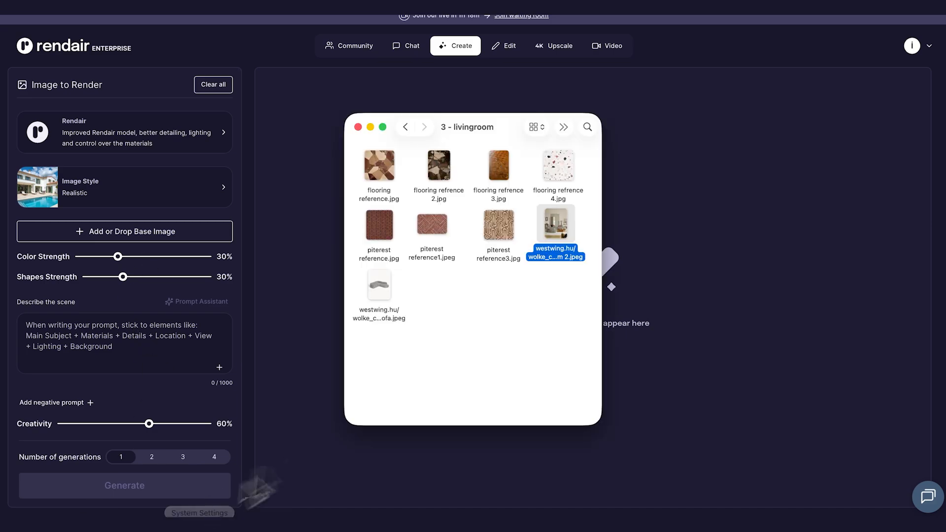
{"action": "left_click_drag", "start_coordinate": [473, 259], "coordinate": [195, 231]}
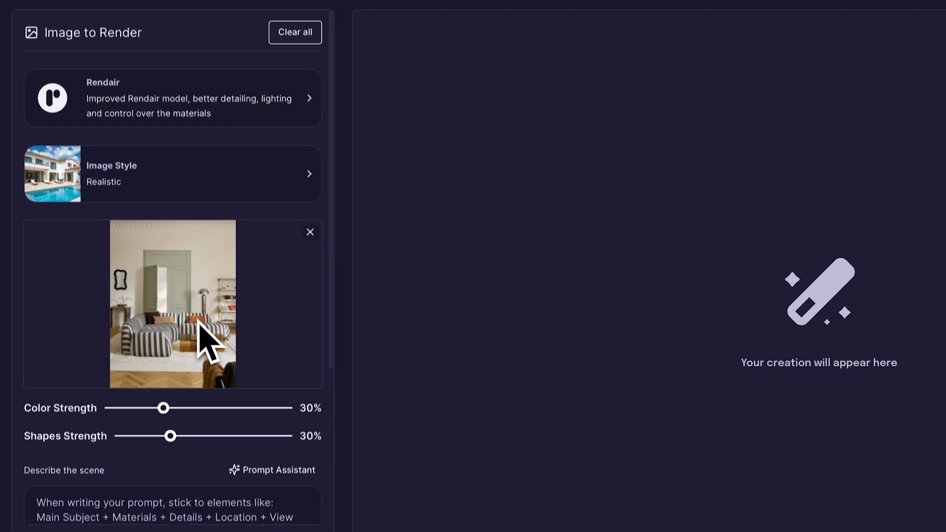
{"action": "scroll", "coordinate": [198, 321], "scroll_direction": "down", "scroll_amount": 3}
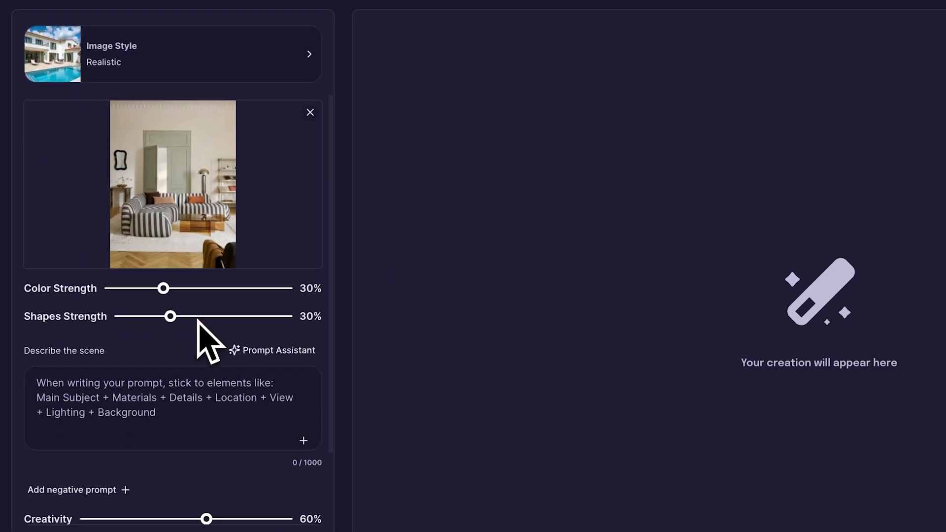
Set the color strength to 9% and add the beige-and-brown pattern piterest reference3.jpg as a reference image
{"action": "scroll", "coordinate": [176, 320], "scroll_direction": "down", "scroll_amount": 3}
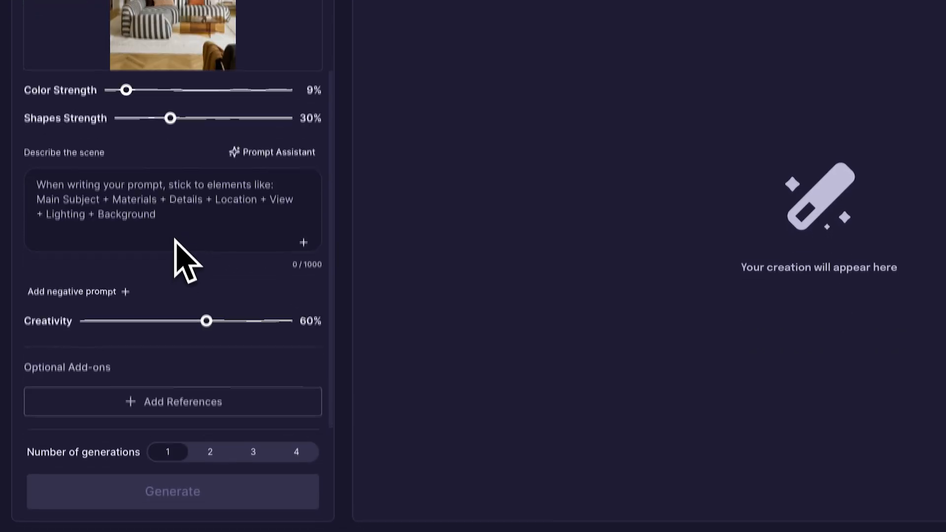
{"action": "left_click", "coordinate": [131, 531]}
{"action": "left_click_drag", "start_coordinate": [689, 168], "coordinate": [205, 418]}
Describe the scene as "Change the sofa texture with the referenced material"
{"action": "scroll", "coordinate": [116, 339], "scroll_direction": "up", "scroll_amount": 3}
{"action": "left_click", "coordinate": [81, 234]}
{"action": "type", "text": "Change the sofa te"}
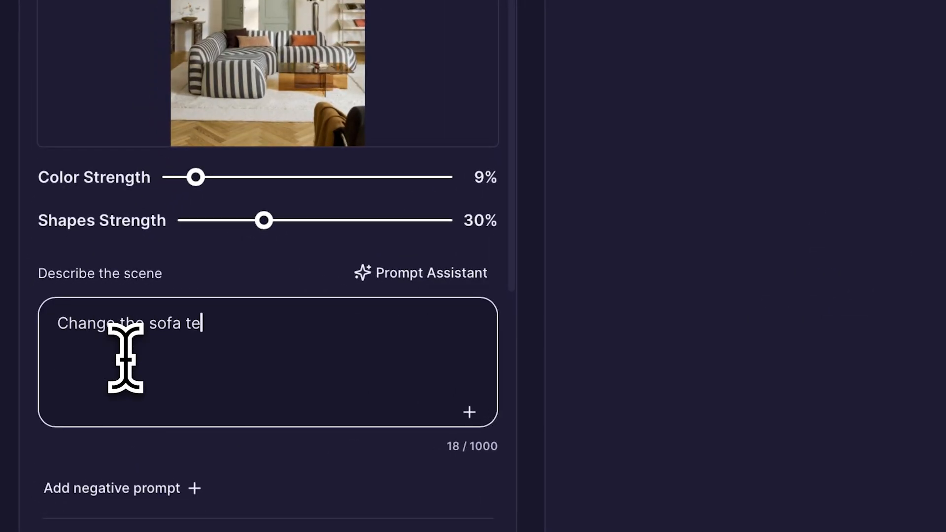
{"action": "type", "text": "xture with the referenced material"}
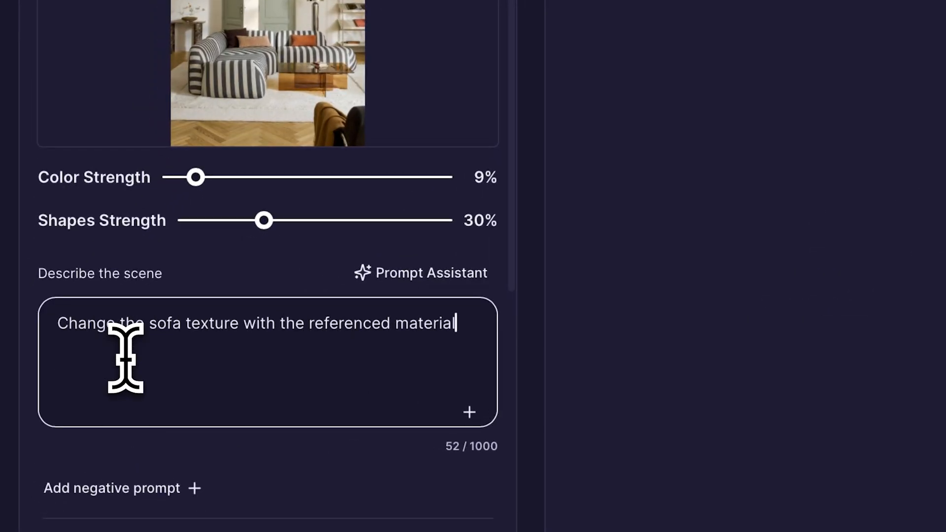
Switch the model to Nano Banana Pro and generate the living room with the beige-and-brown sofa fabric
{"action": "scroll", "coordinate": [131, 395], "scroll_direction": "up", "scroll_amount": 3}
{"action": "left_click", "coordinate": [238, 57]}
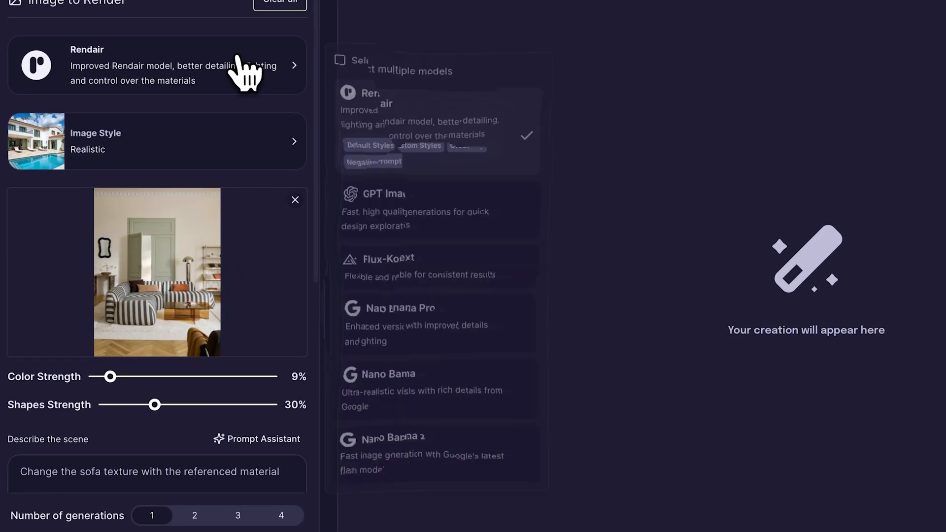
{"action": "left_click", "coordinate": [422, 308]}
{"action": "scroll", "coordinate": [222, 332], "scroll_direction": "down", "scroll_amount": 5}
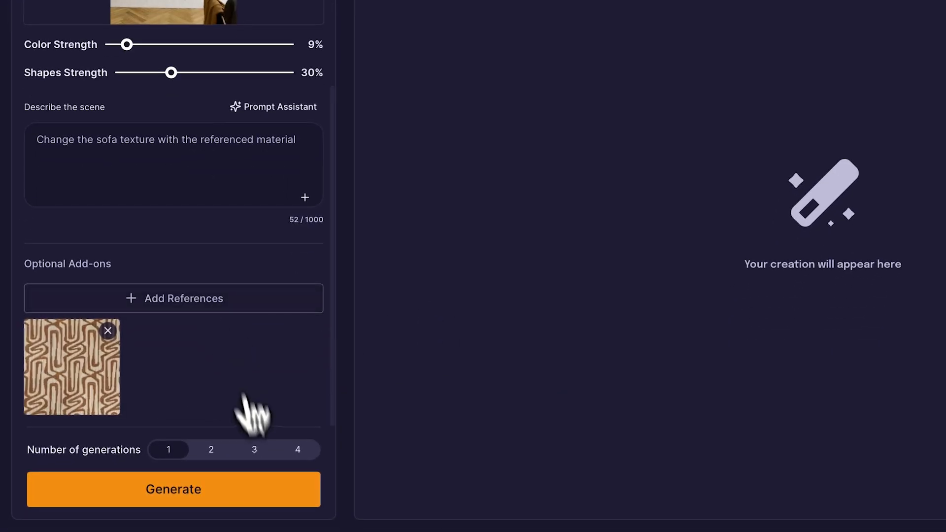
{"action": "left_click", "coordinate": [268, 490]}
Enlarge the result with the beige-and-brown sofa, compare it with the original photo, and close the view
{"action": "scroll", "coordinate": [199, 374], "scroll_direction": "up", "scroll_amount": 2}
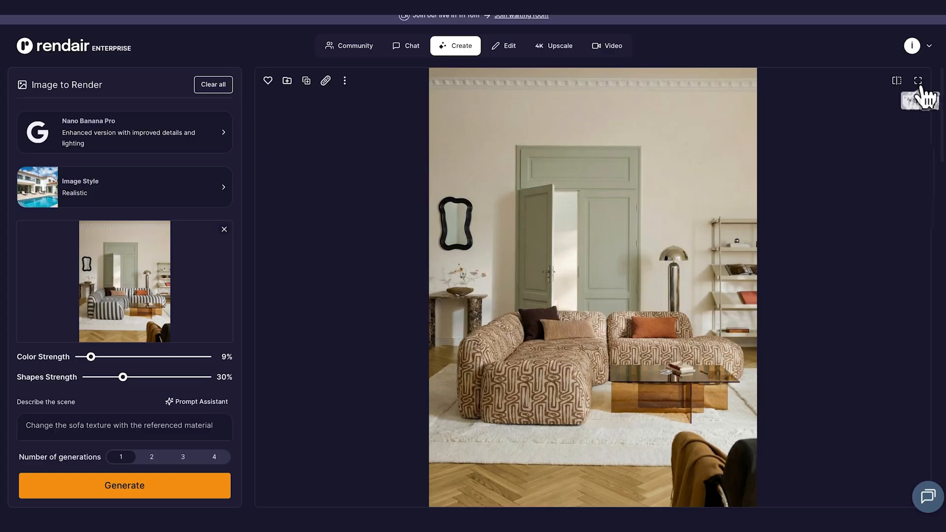
{"action": "left_click", "coordinate": [919, 86]}
{"action": "left_click", "coordinate": [609, 41]}
{"action": "left_click_drag", "start_coordinate": [472, 264], "coordinate": [884, 226]}
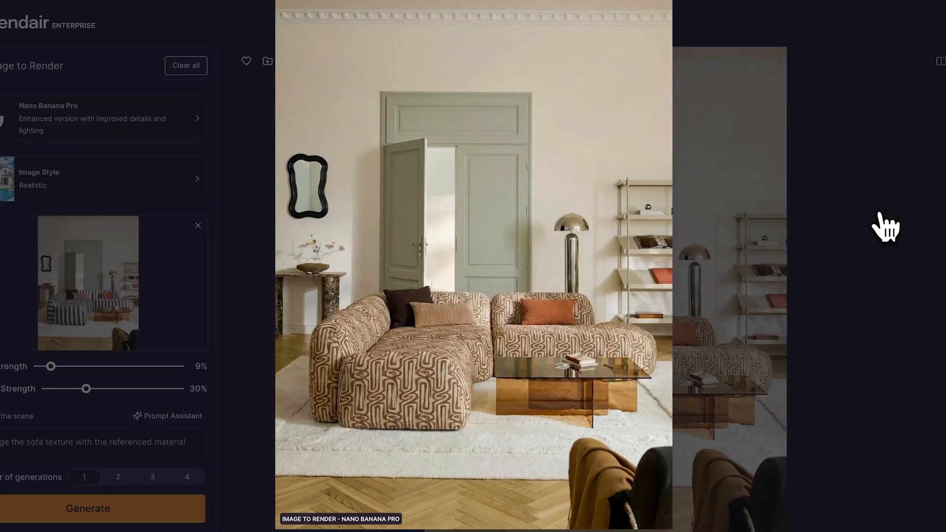
{"action": "left_click", "coordinate": [652, 21]}
Replace the reference with the red diamond pattern piterest reference1.jpeg and generate a new sofa version
{"action": "scroll", "coordinate": [104, 356], "scroll_direction": "down", "scroll_amount": 5}
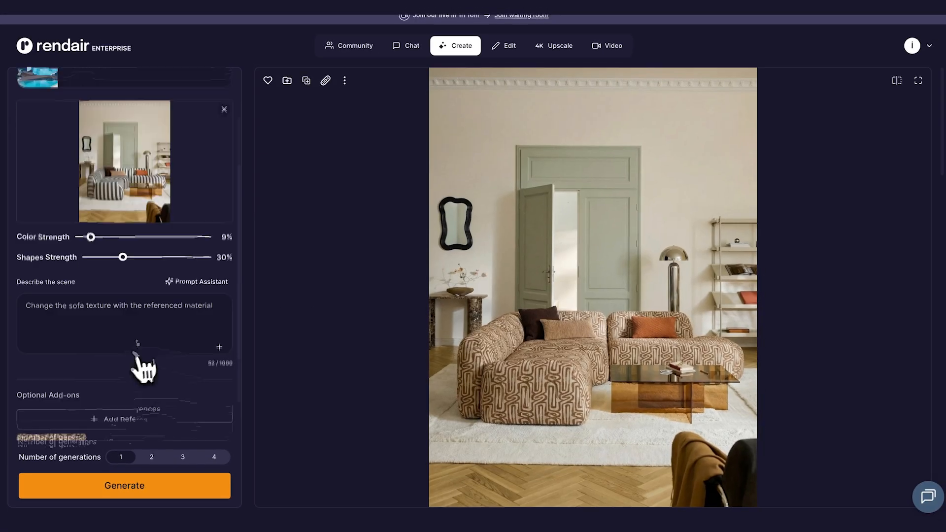
{"action": "left_click", "coordinate": [83, 374]}
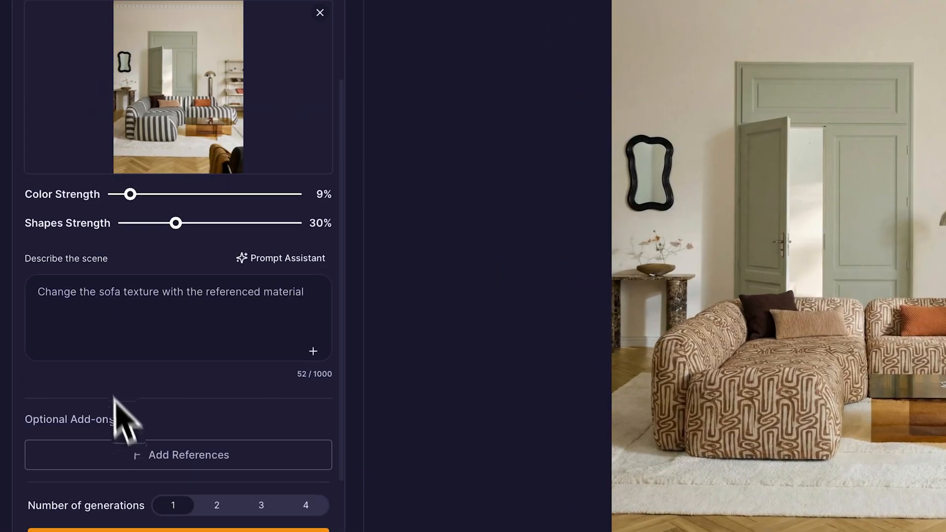
{"action": "left_click_drag", "start_coordinate": [616, 169], "coordinate": [104, 426]}
{"action": "left_click", "coordinate": [212, 530]}
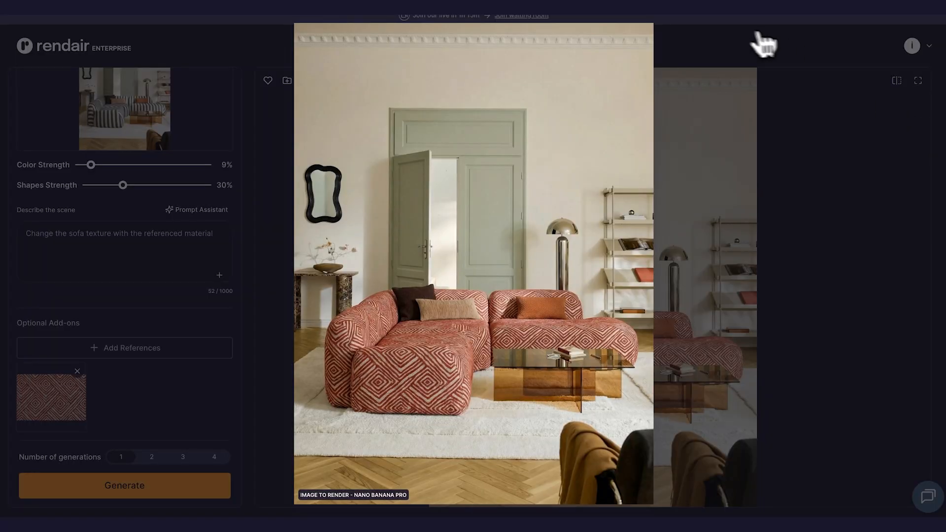
Compare the red diamond-patterned sofa result with the original photo and close the enlarged view
{"action": "left_click", "coordinate": [609, 39]}
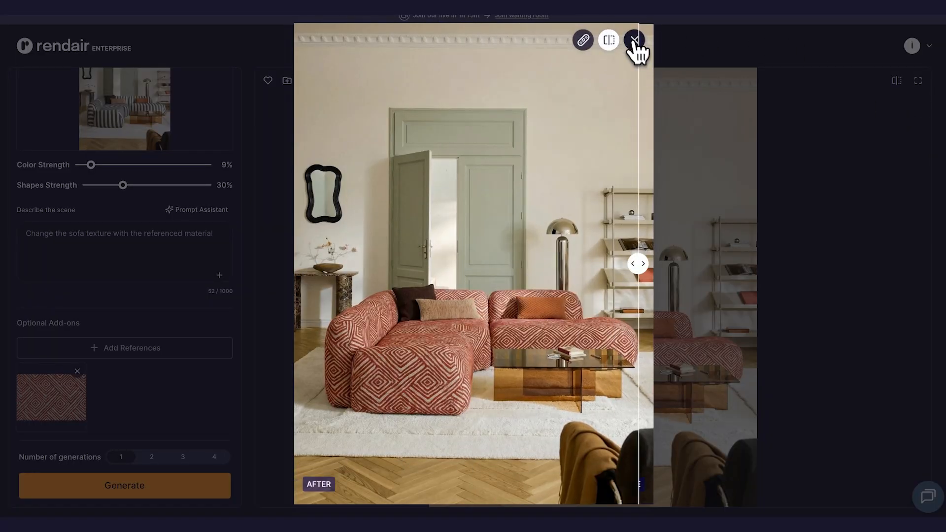
{"action": "left_click", "coordinate": [635, 40]}
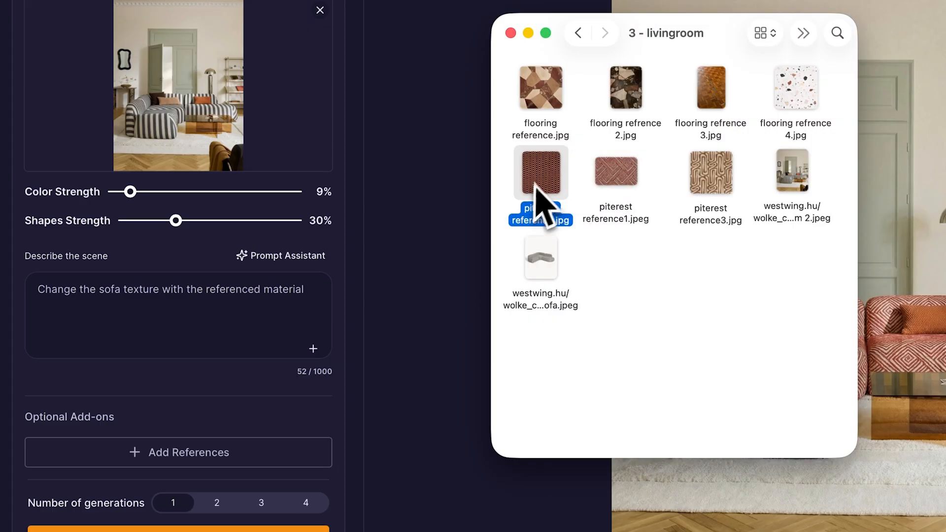
Use the dark red woven pattern piterest reference.jpg as the sofa reference and generate two versions
{"action": "left_click_drag", "start_coordinate": [540, 204], "coordinate": [187, 465]}
{"action": "left_click_drag", "start_coordinate": [187, 466], "coordinate": [188, 465]}
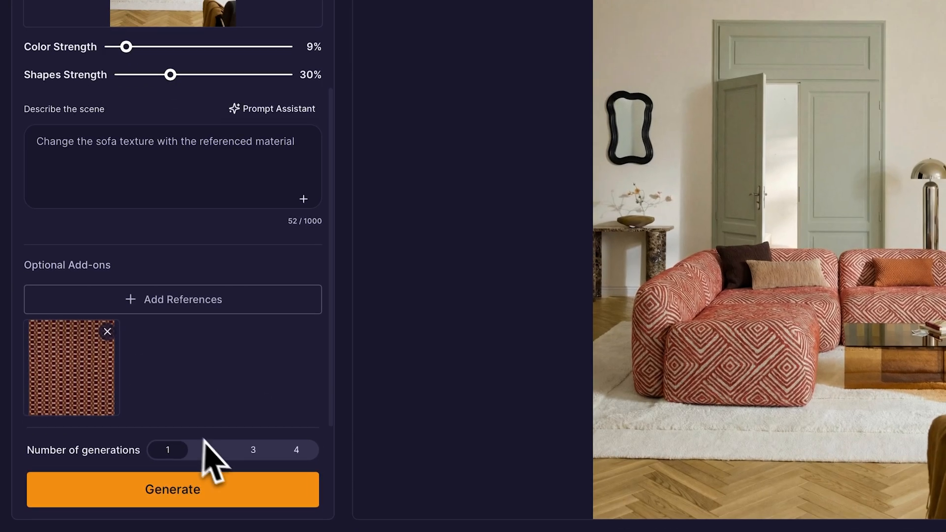
{"action": "left_click", "coordinate": [217, 502]}
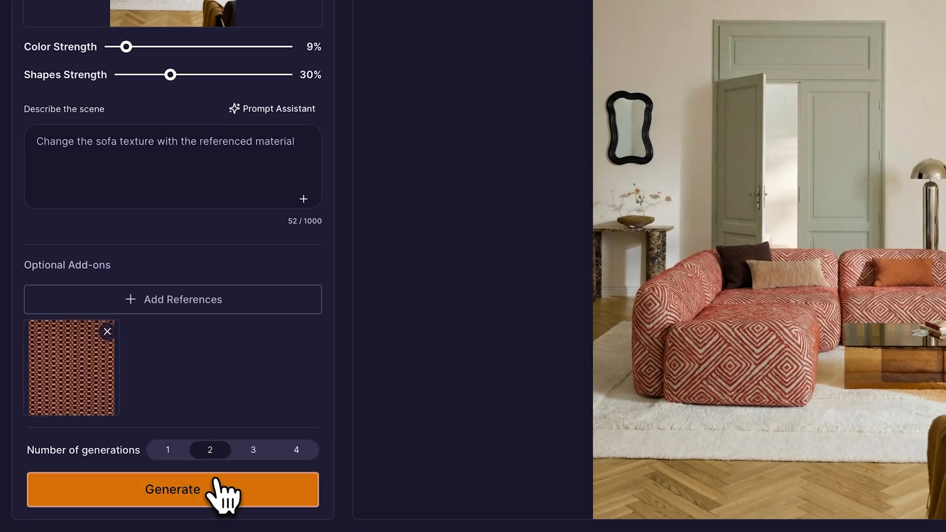
{"action": "left_click", "coordinate": [221, 491]}
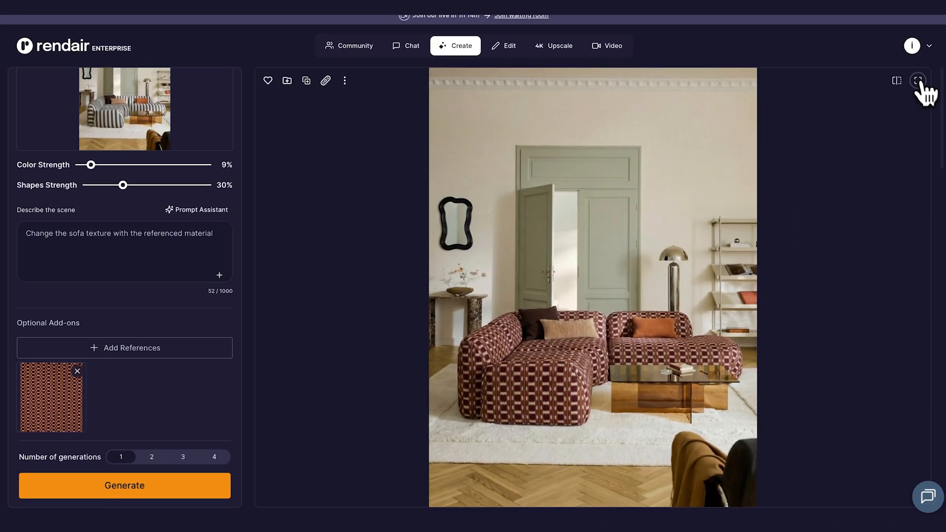
Enlarge the dark red woven sofa results, look through both versions, compare with the original photo, and close the view
{"action": "left_click", "coordinate": [918, 80]}
{"action": "left_click", "coordinate": [635, 275]}
{"action": "left_click", "coordinate": [314, 277]}
{"action": "left_click", "coordinate": [634, 277]}
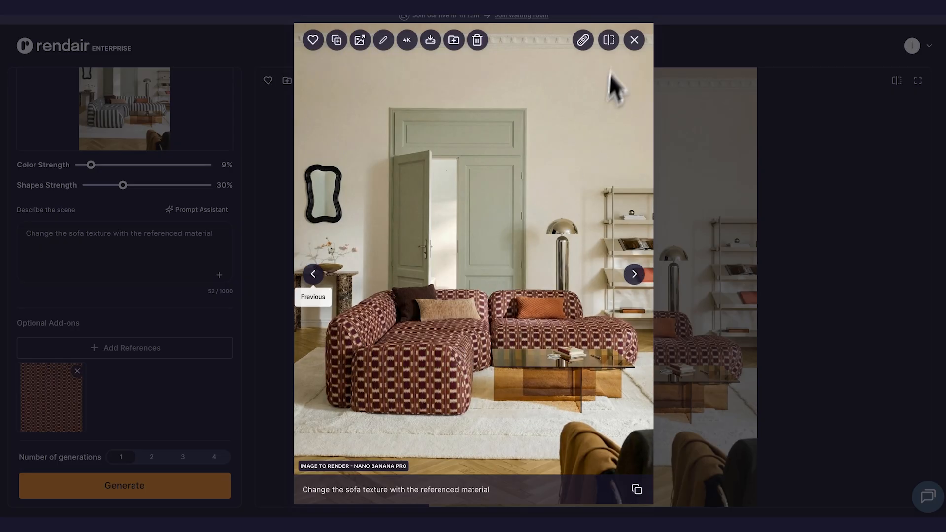
{"action": "left_click", "coordinate": [608, 40]}
{"action": "left_click_drag", "start_coordinate": [473, 263], "coordinate": [631, 177]}
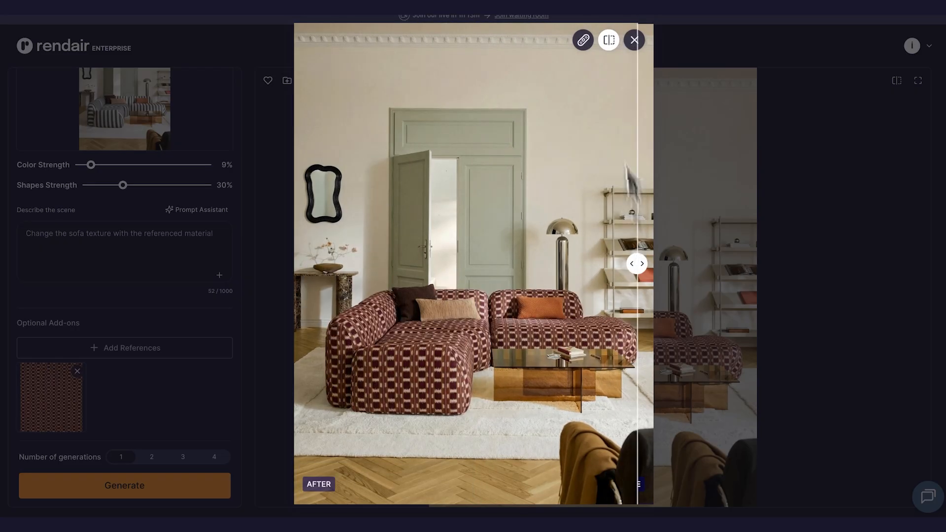
{"action": "left_click", "coordinate": [608, 39]}
{"action": "left_click", "coordinate": [635, 40]}
Replace the base image with the second dark red woven sofa version from the previous creations
{"action": "scroll", "coordinate": [175, 194], "scroll_direction": "up", "scroll_amount": 5}
{"action": "left_click", "coordinate": [320, 203]}
{"action": "left_click", "coordinate": [209, 213]}
{"action": "left_click", "coordinate": [162, 270]}
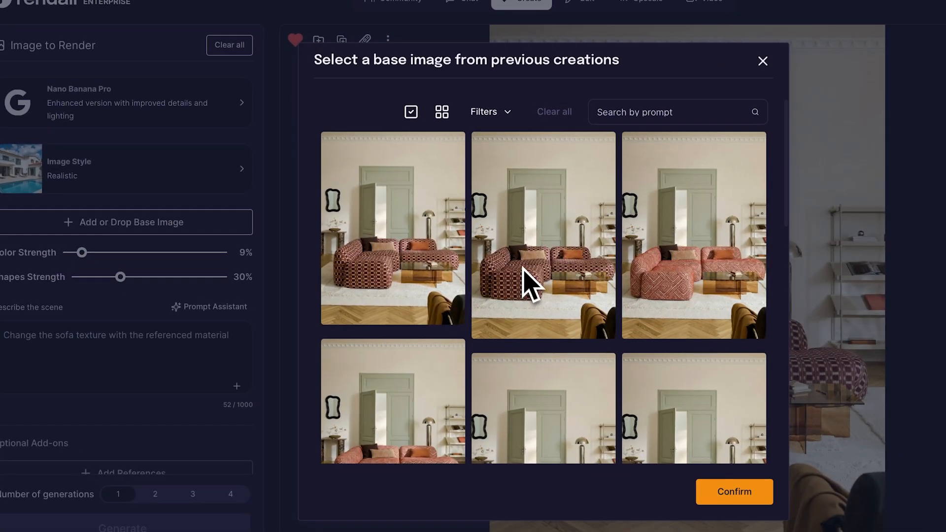
{"action": "left_click", "coordinate": [530, 286]}
{"action": "left_click", "coordinate": [734, 492]}
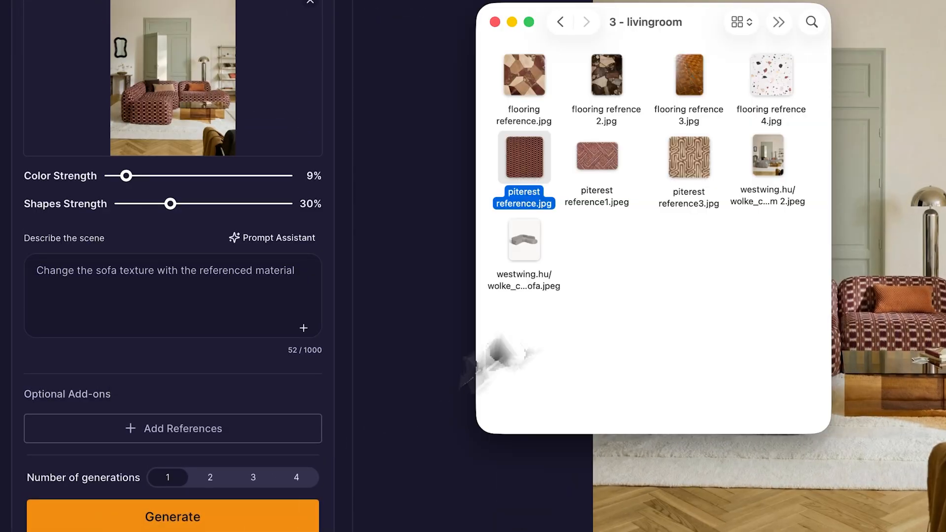
Replace the reference with flooring refrence 3.jpg and generate with the prompt "Change the flooring with the referenced material"
{"action": "left_click_drag", "start_coordinate": [690, 158], "coordinate": [702, 170]}
{"action": "left_click_drag", "start_coordinate": [699, 94], "coordinate": [200, 446]}
{"action": "left_click_drag", "start_coordinate": [93, 271], "coordinate": [314, 272]}
{"action": "left_click_drag", "start_coordinate": [484, 103], "coordinate": [302, 106]}
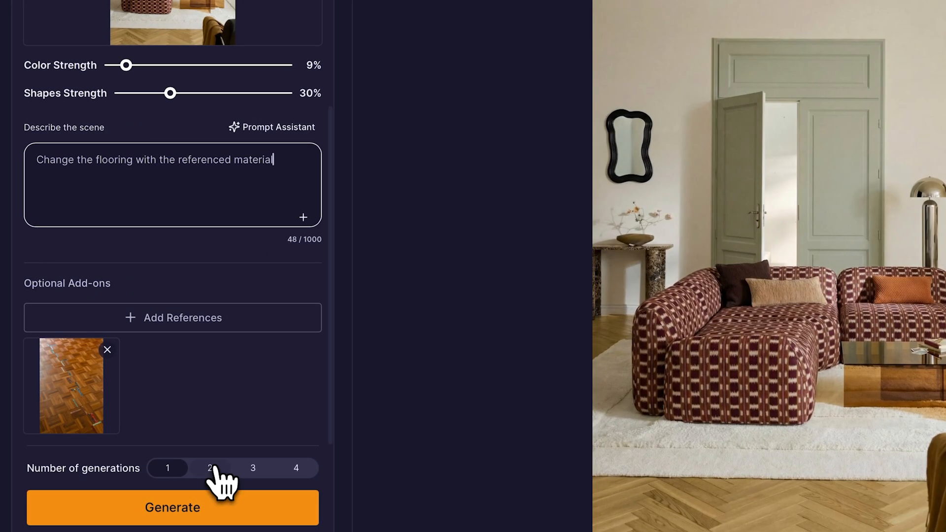
{"action": "left_click", "coordinate": [221, 507]}
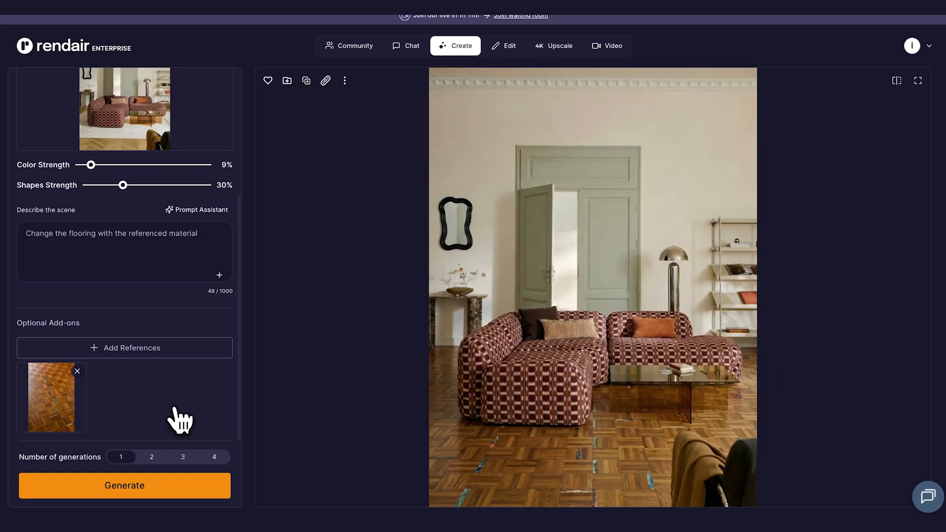
Enlarge the parquet floor results, compare the versions with and without the rug against the base image, and close the view
{"action": "left_click", "coordinate": [918, 81]}
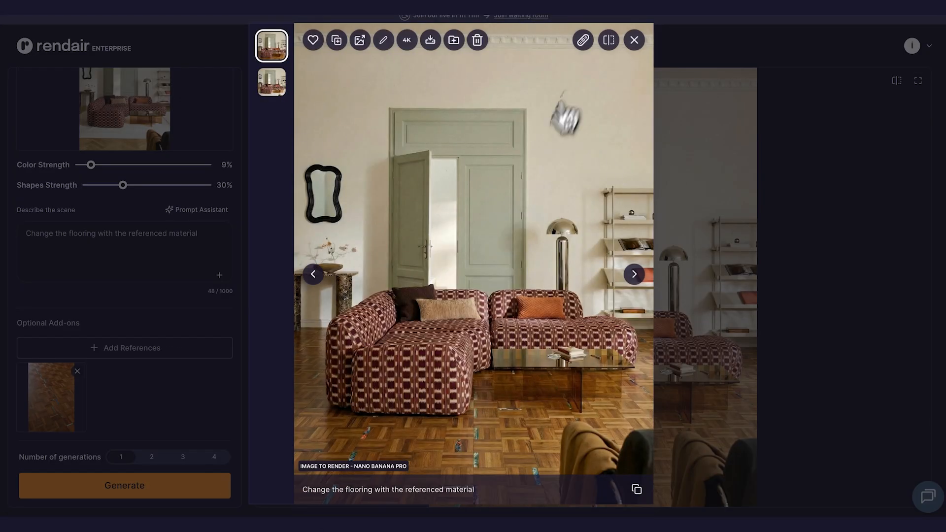
{"action": "left_click", "coordinate": [608, 39]}
{"action": "left_click_drag", "start_coordinate": [476, 261], "coordinate": [622, 301]}
{"action": "left_click", "coordinate": [609, 40]}
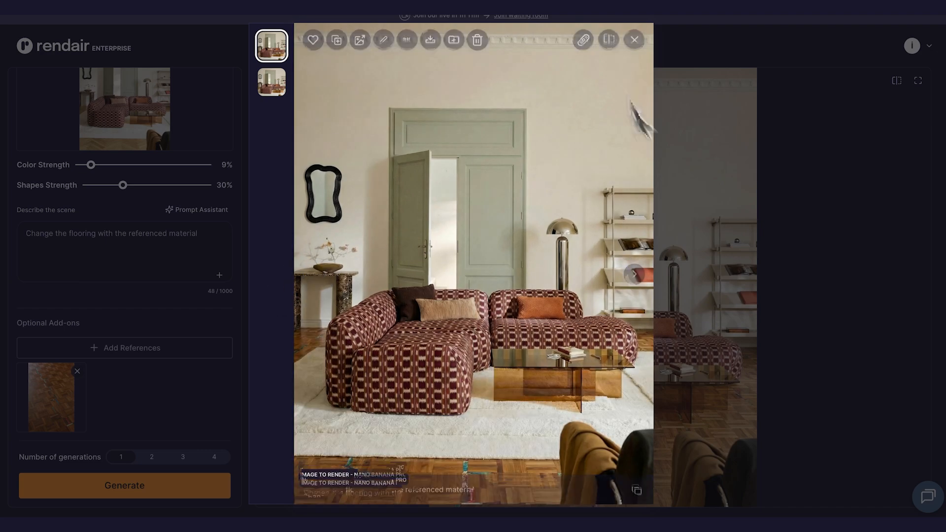
{"action": "left_click", "coordinate": [609, 39]}
{"action": "left_click_drag", "start_coordinate": [473, 264], "coordinate": [593, 247]}
{"action": "left_click", "coordinate": [609, 40]}
{"action": "key", "text": "Left"}
{"action": "left_click", "coordinate": [635, 40]}
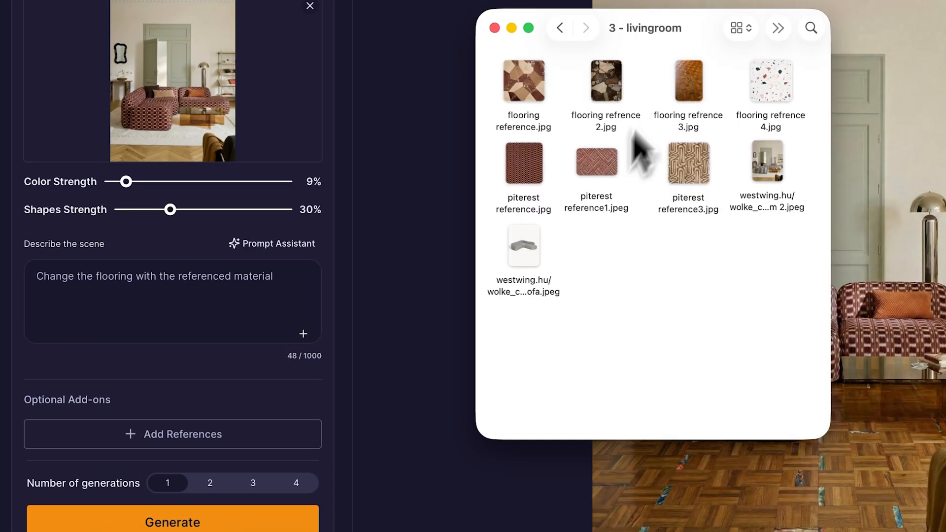
Use the white terrazzo flooring refrence 4.jpg as the reference and generate two flooring versions
{"action": "left_click_drag", "start_coordinate": [771, 81], "coordinate": [177, 439]}
{"action": "scroll", "coordinate": [110, 419], "scroll_direction": "down", "scroll_amount": 4}
{"action": "left_click", "coordinate": [210, 451]}
{"action": "left_click", "coordinate": [216, 474]}
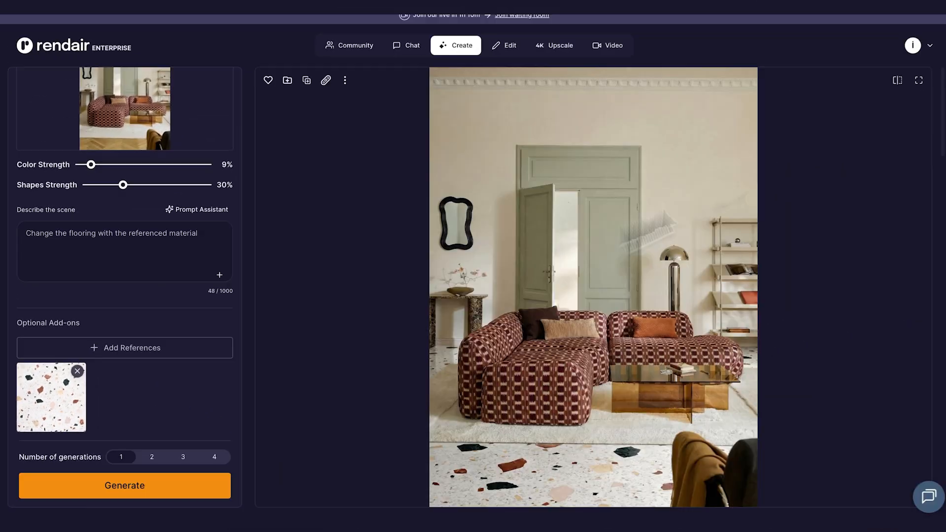
Enlarge the terrazzo floor result, compare it with the base image, and close the view
{"action": "left_click", "coordinate": [918, 81]}
{"action": "left_click", "coordinate": [609, 39]}
{"action": "left_click_drag", "start_coordinate": [475, 264], "coordinate": [587, 238]}
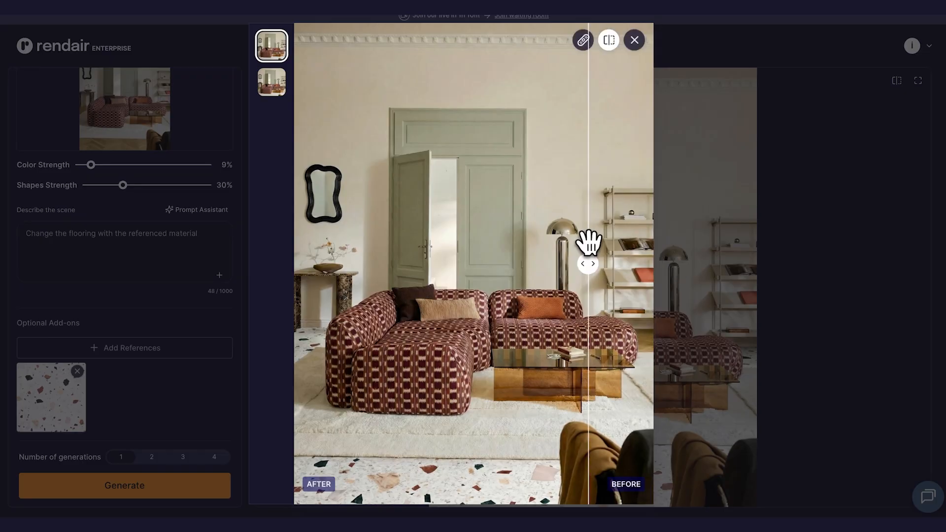
{"action": "left_click", "coordinate": [610, 40]}
{"action": "left_click", "coordinate": [634, 40]}
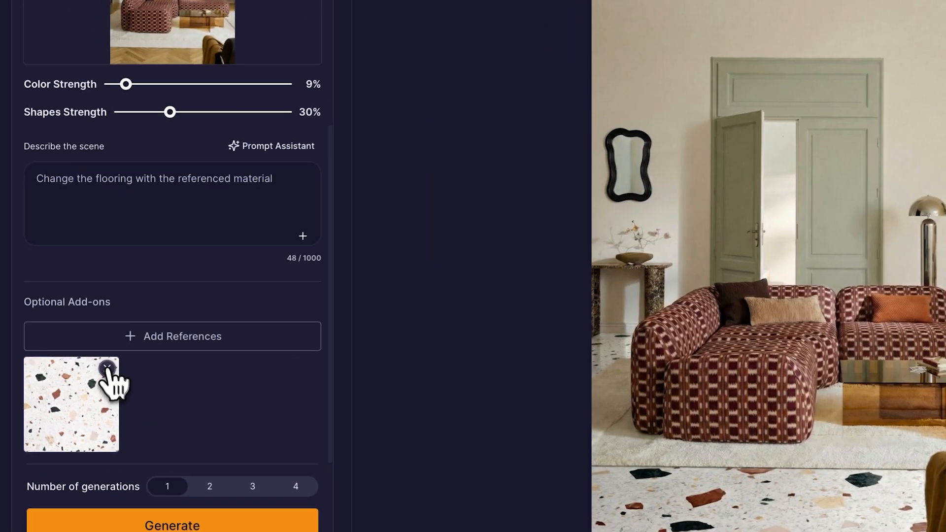
Replace the terrazzo reference with the dark stone flooring refrence 2.jpg and generate two flooring versions
{"action": "left_click", "coordinate": [77, 372]}
{"action": "left_click", "coordinate": [610, 99]}
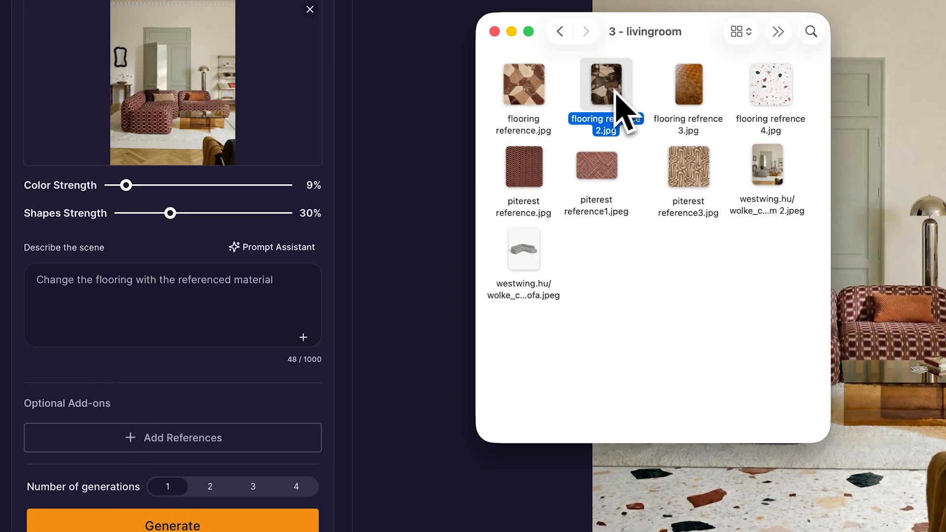
{"action": "left_click_drag", "start_coordinate": [208, 452], "coordinate": [205, 446]}
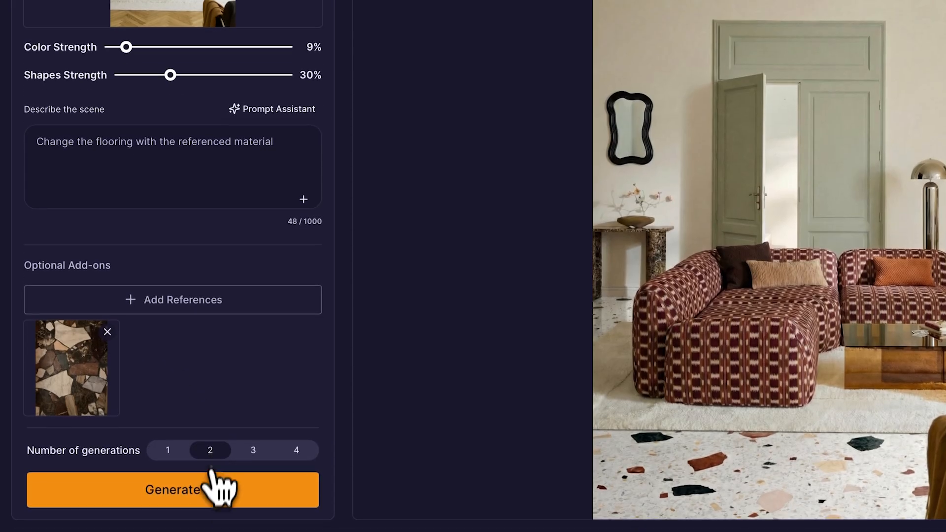
{"action": "left_click", "coordinate": [220, 526]}
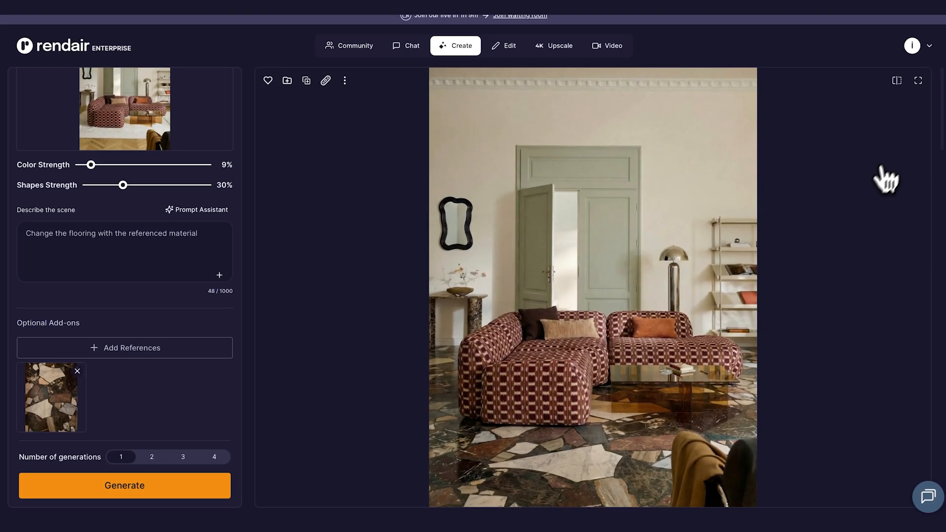
Enlarge the dark stone floor result, compare it with the base image, and close the view
{"action": "left_click", "coordinate": [917, 81]}
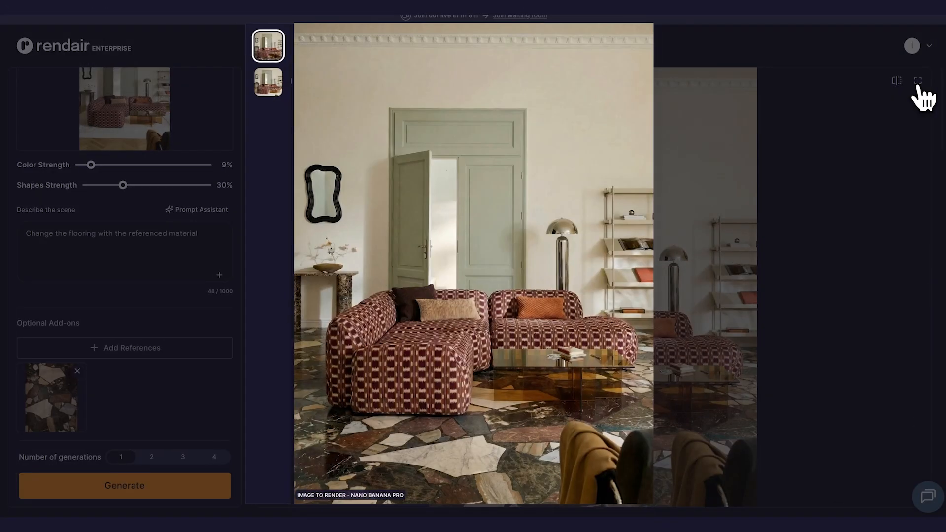
{"action": "left_click", "coordinate": [609, 39]}
{"action": "left_click_drag", "start_coordinate": [485, 281], "coordinate": [616, 268]}
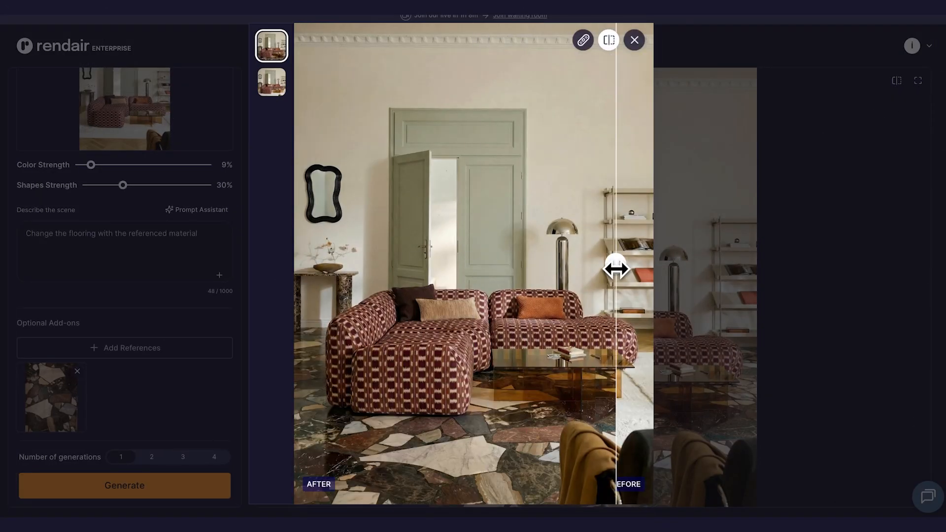
{"action": "left_click", "coordinate": [609, 40]}
{"action": "left_click", "coordinate": [634, 39]}
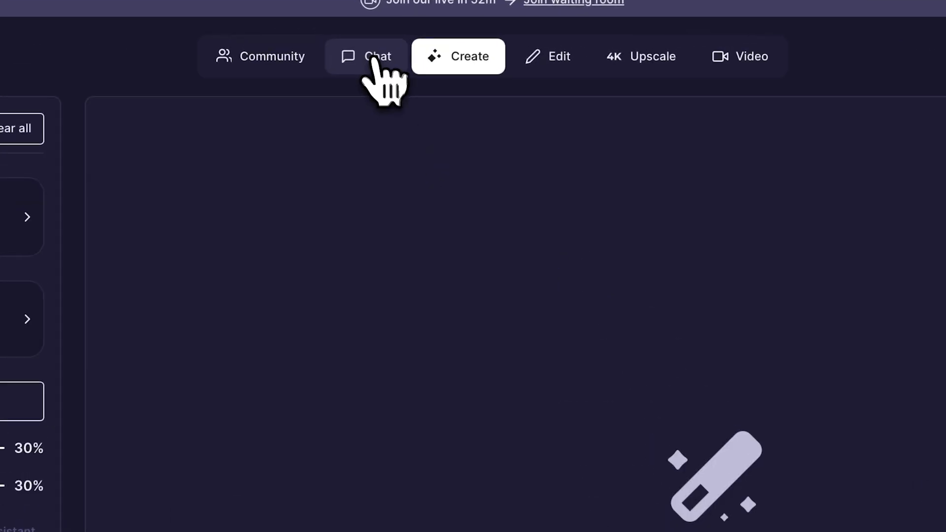
Switch to Chat and attach the green-bed bedroom image from the 4 - night time folder to the message
{"action": "left_click", "coordinate": [373, 57]}
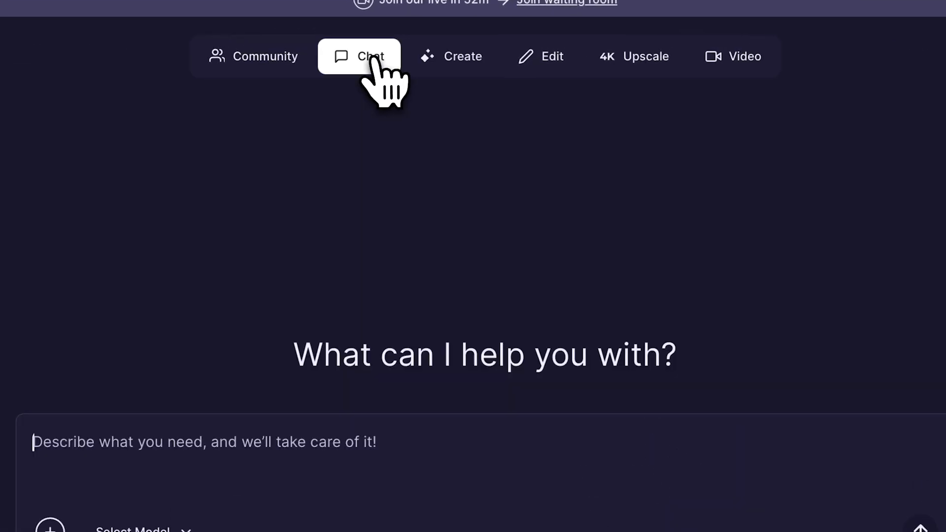
{"action": "left_click", "coordinate": [79, 526]}
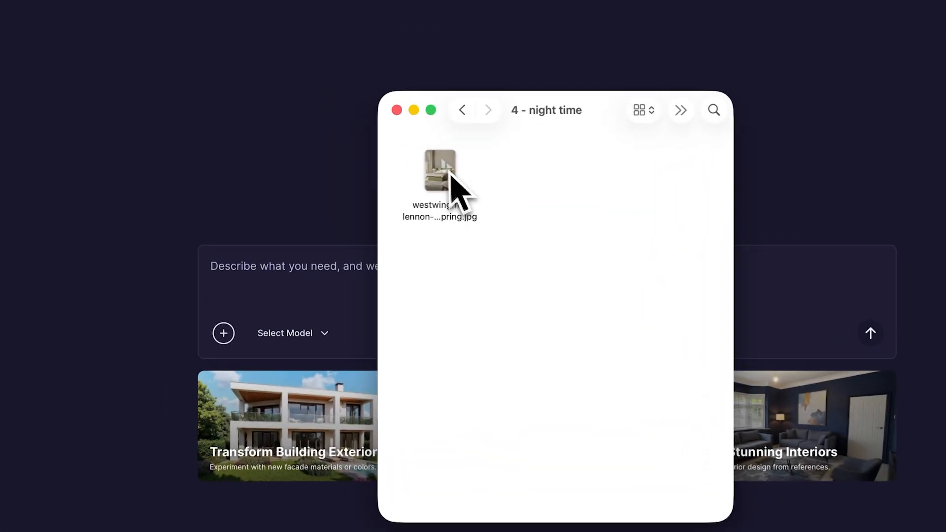
{"action": "left_click_drag", "start_coordinate": [452, 177], "coordinate": [315, 325]}
{"action": "left_click", "coordinate": [312, 342]}
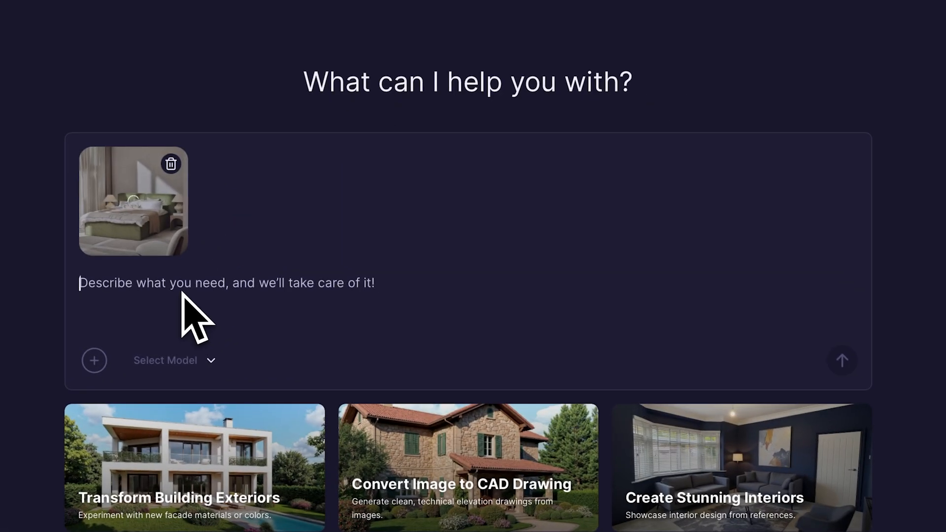
Send the prompt "Make this render into a night scene, lights" using the Nano Banana Pro model
{"action": "type", "text": "Make this render into a night scene, lights"}
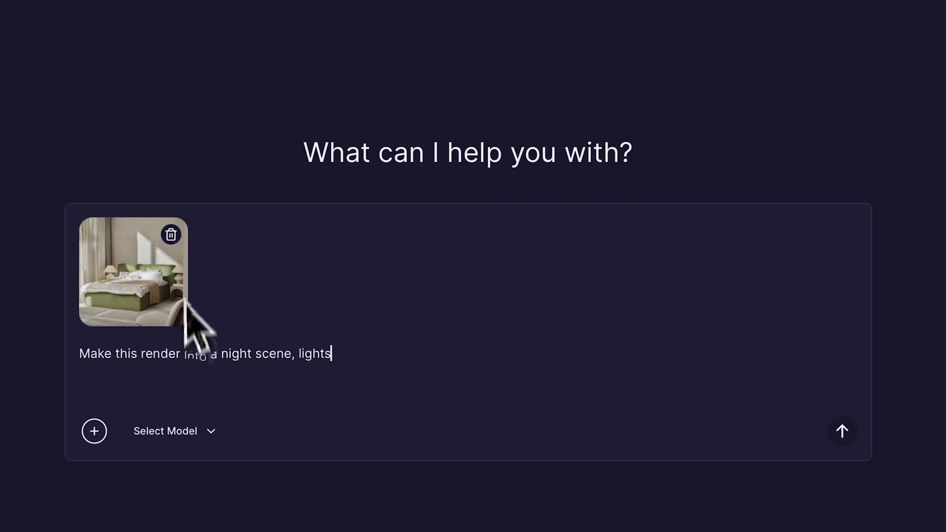
{"action": "left_click", "coordinate": [195, 432]}
{"action": "left_click", "coordinate": [224, 390]}
{"action": "key", "text": "Return"}
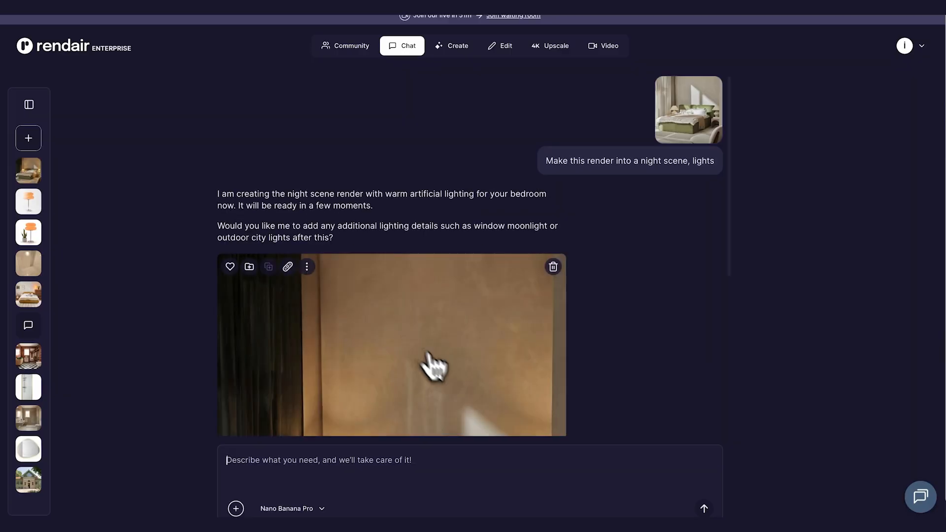
Enlarge the generated night bedroom, compare it with the original image, and close the view
{"action": "scroll", "coordinate": [443, 375], "scroll_direction": "down", "scroll_amount": 4}
{"action": "left_click", "coordinate": [439, 321]}
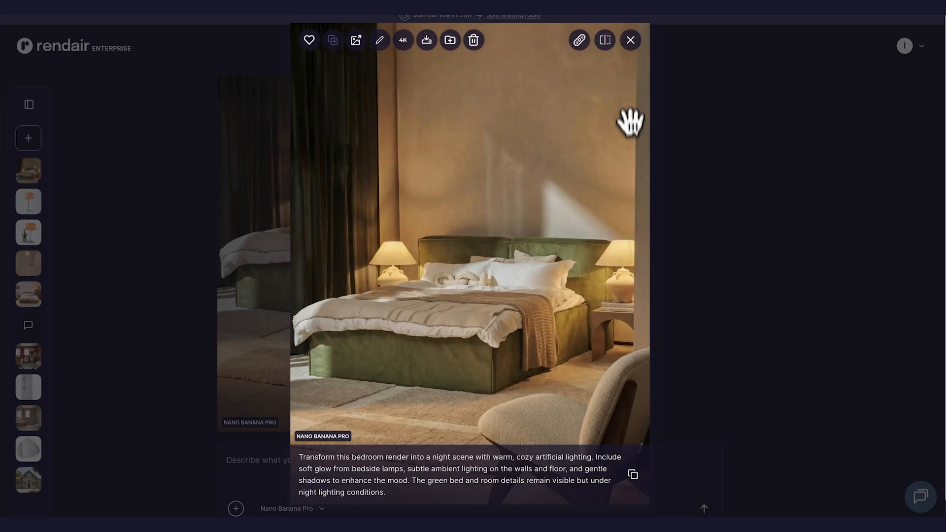
{"action": "left_click", "coordinate": [605, 40]}
{"action": "left_click_drag", "start_coordinate": [469, 262], "coordinate": [675, 268]}
{"action": "left_click", "coordinate": [605, 40]}
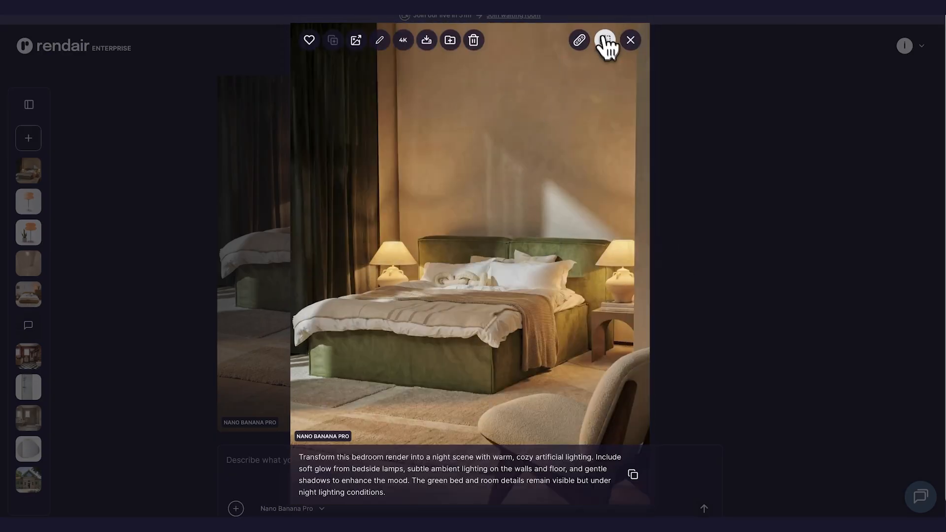
{"action": "left_click", "coordinate": [630, 40]}
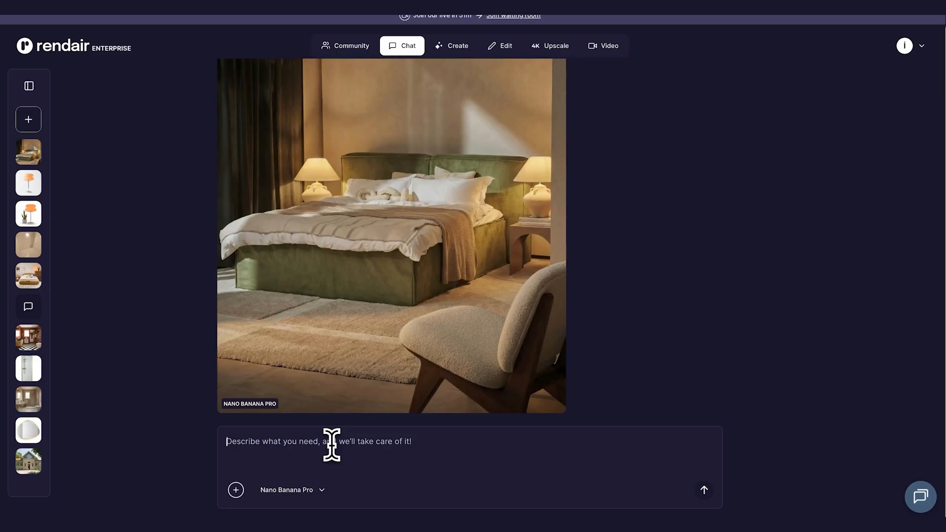
Send "Try again, night scene, dark room, brighten just with the night stand lamp" and compare the new render with the original and first version
{"action": "type", "text": "Try again"}
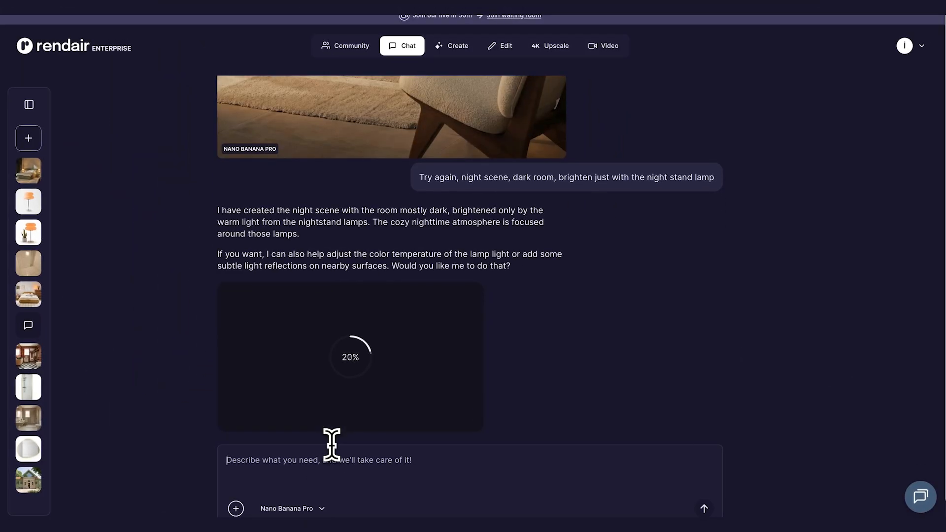
{"action": "left_click", "coordinate": [461, 266]}
{"action": "left_click", "coordinate": [606, 41]}
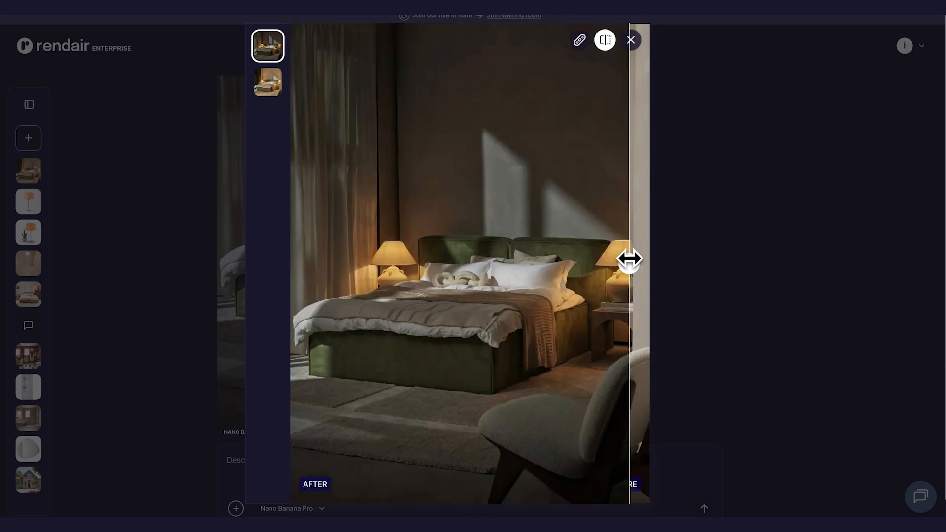
{"action": "left_click", "coordinate": [606, 41]}
{"action": "key", "text": "Left"}
{"action": "key", "text": "Right"}
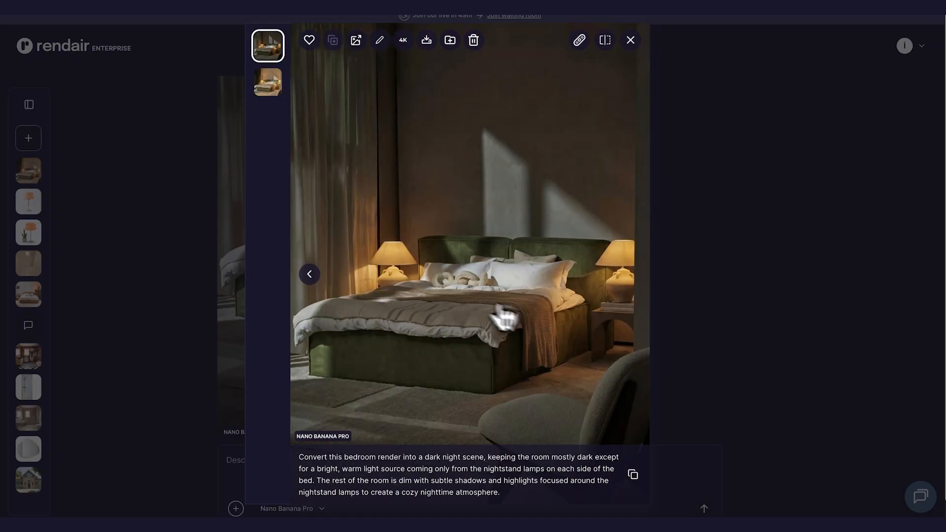
{"action": "left_click", "coordinate": [631, 41]}
{"action": "scroll", "coordinate": [569, 176], "scroll_direction": "up", "scroll_amount": 10}
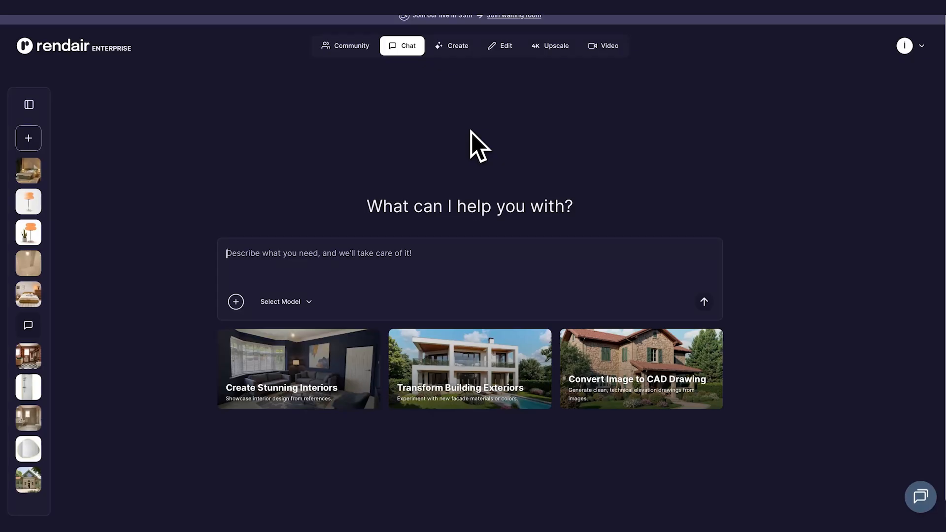
Switch to Create, add the striped-sofa living room photo as the base image, and set Color Strength to 16%
{"action": "mouse_move", "coordinate": [454, 43]}
{"action": "left_click", "coordinate": [684, 155]}
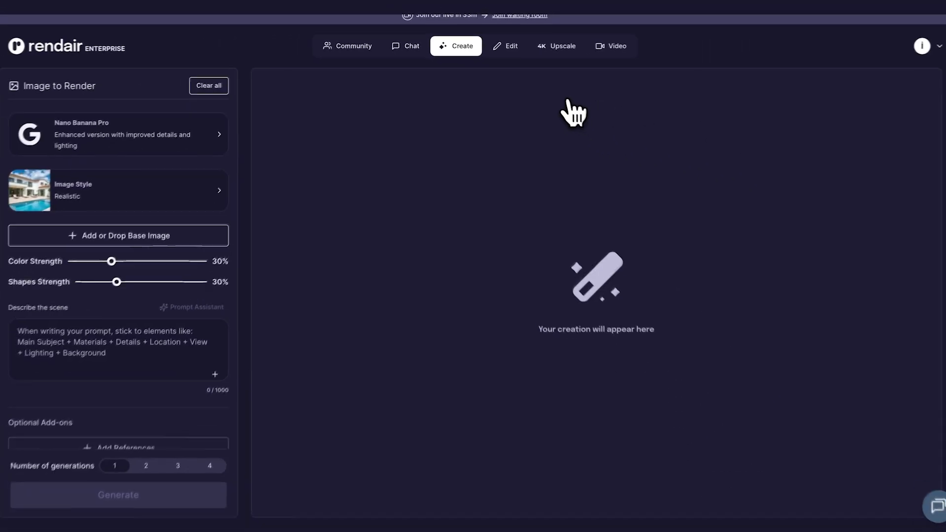
{"action": "left_click", "coordinate": [76, 521]}
{"action": "left_click_drag", "start_coordinate": [611, 132], "coordinate": [283, 213]}
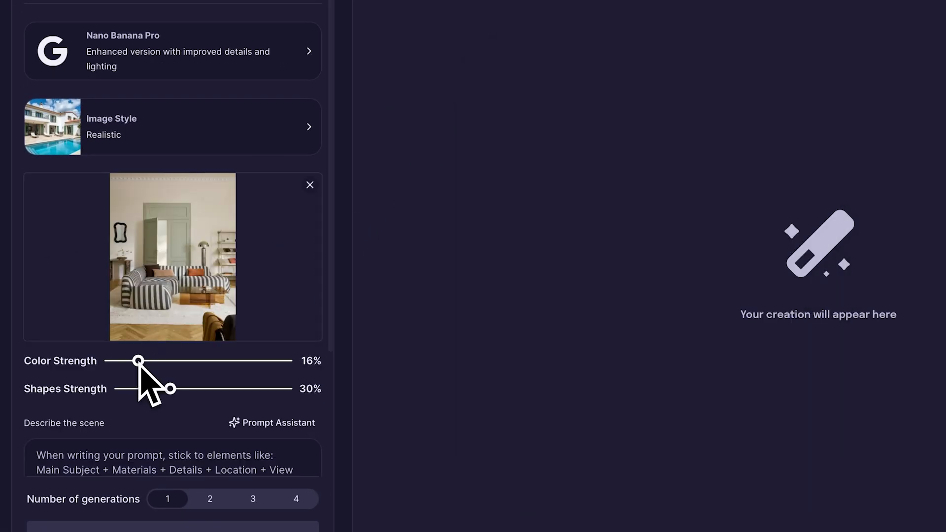
Describe the scene as "Create a new angle of this room, view a bit from high angle" and generate the image
{"action": "scroll", "coordinate": [151, 395], "scroll_direction": "down", "scroll_amount": 2}
{"action": "left_click", "coordinate": [137, 384]}
{"action": "type", "text": "C"}
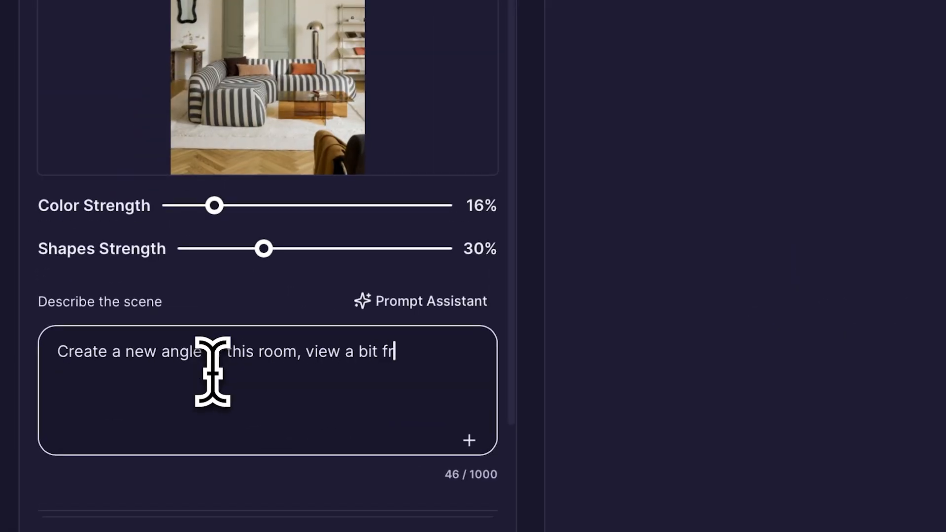
{"action": "left_click", "coordinate": [238, 486]}
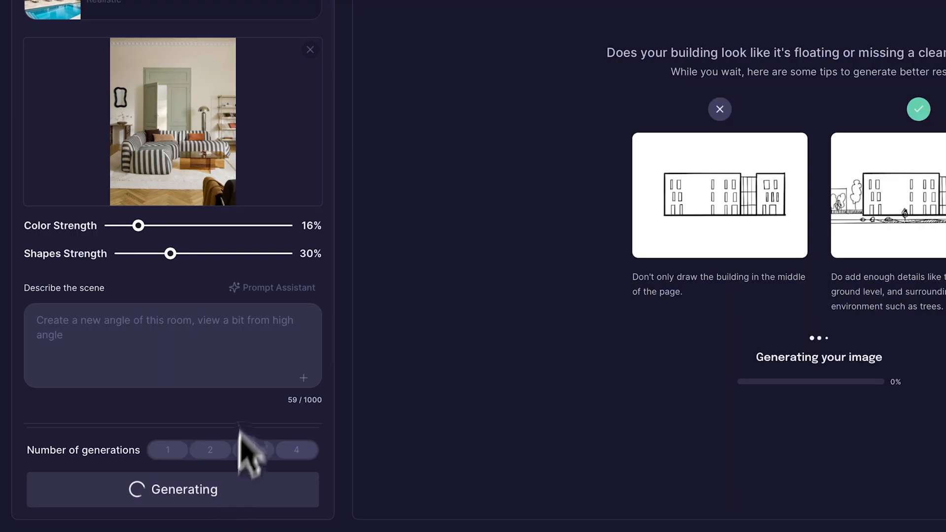
Rewrite the prompt as "Create a new angle of this room, right side of the room" and generate the image
{"action": "scroll", "coordinate": [239, 376], "scroll_direction": "up", "scroll_amount": 1}
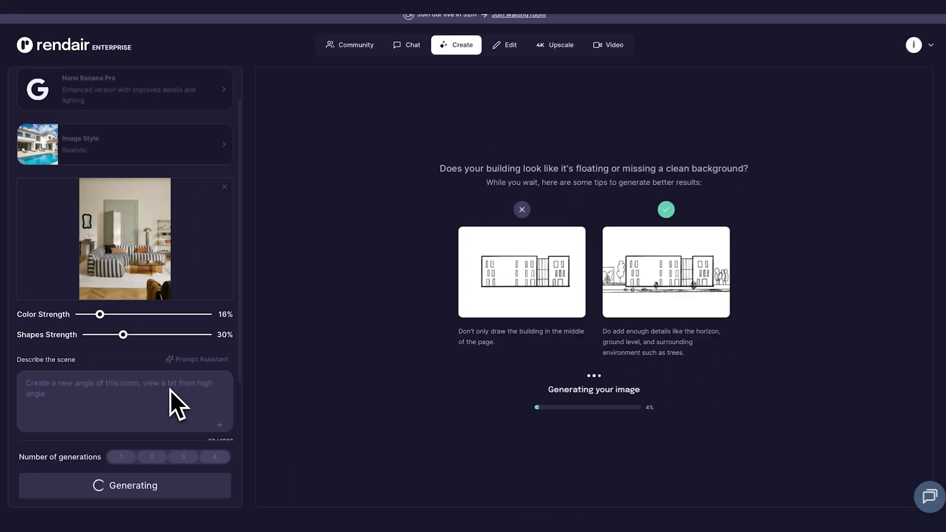
{"action": "left_click_drag", "start_coordinate": [91, 408], "coordinate": [144, 383]}
{"action": "key", "text": "BackSpace"}
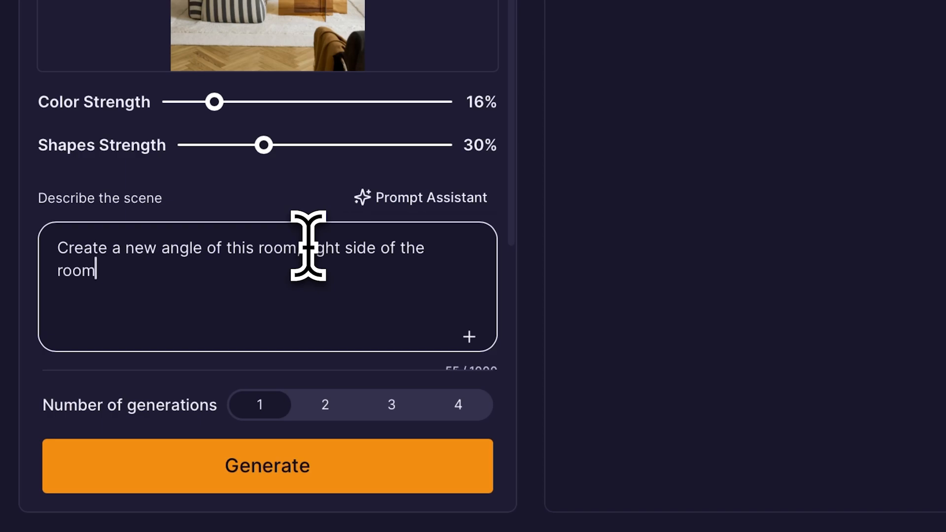
Replace "right" with "left" in the prompt and generate the view of the room's left side
{"action": "double_click", "coordinate": [311, 247]}
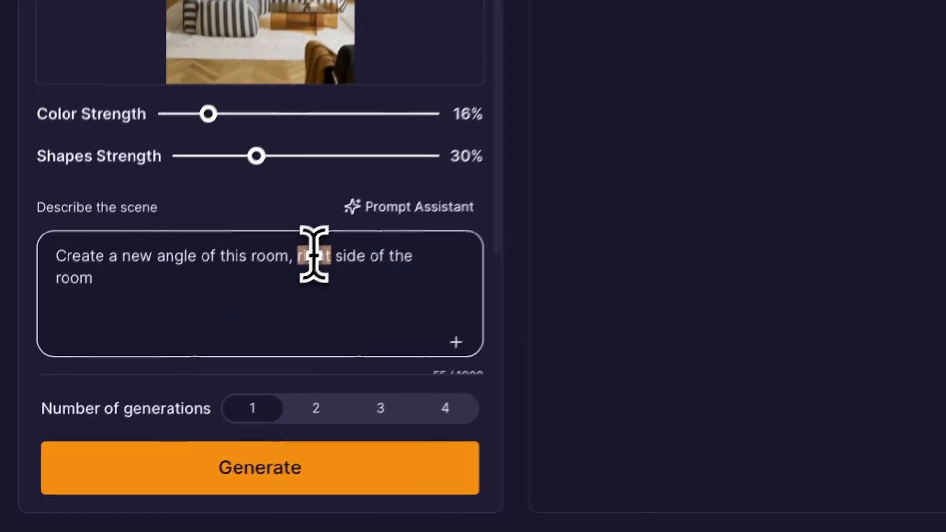
{"action": "type", "text": "lef"}
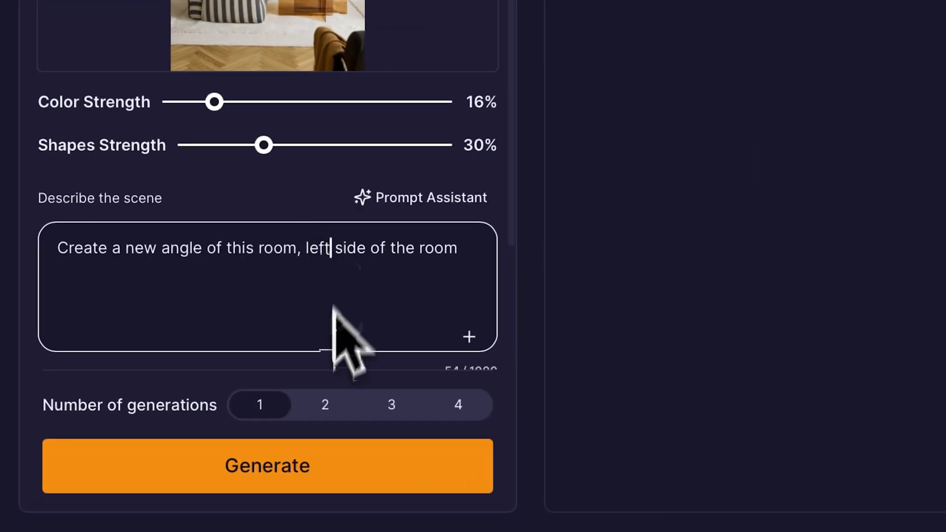
{"action": "left_click", "coordinate": [323, 404]}
{"action": "left_click", "coordinate": [345, 468]}
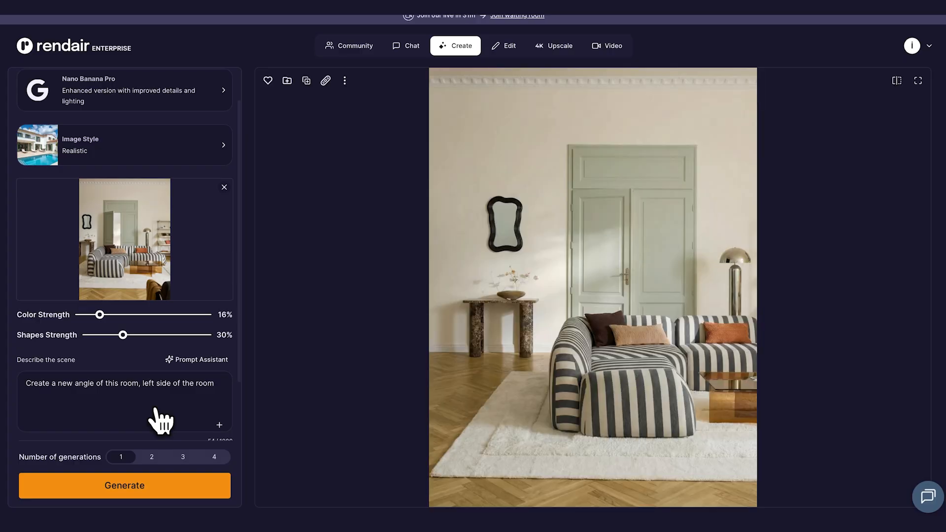
Enlarge the new living room renders and compare the right-side view with the base image
{"action": "scroll", "coordinate": [158, 415], "scroll_direction": "down", "scroll_amount": 2}
{"action": "scroll", "coordinate": [162, 408], "scroll_direction": "up", "scroll_amount": 3}
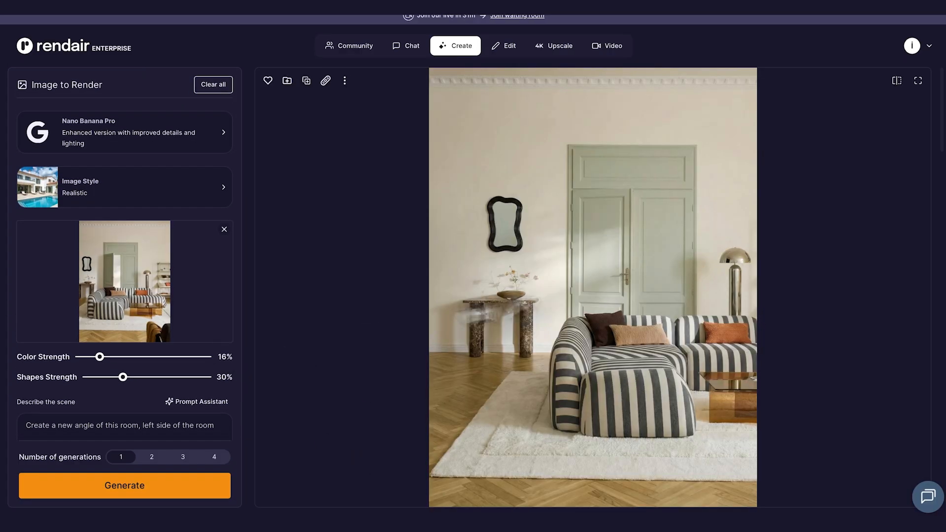
{"action": "left_click", "coordinate": [918, 81]}
{"action": "left_click", "coordinate": [637, 274]}
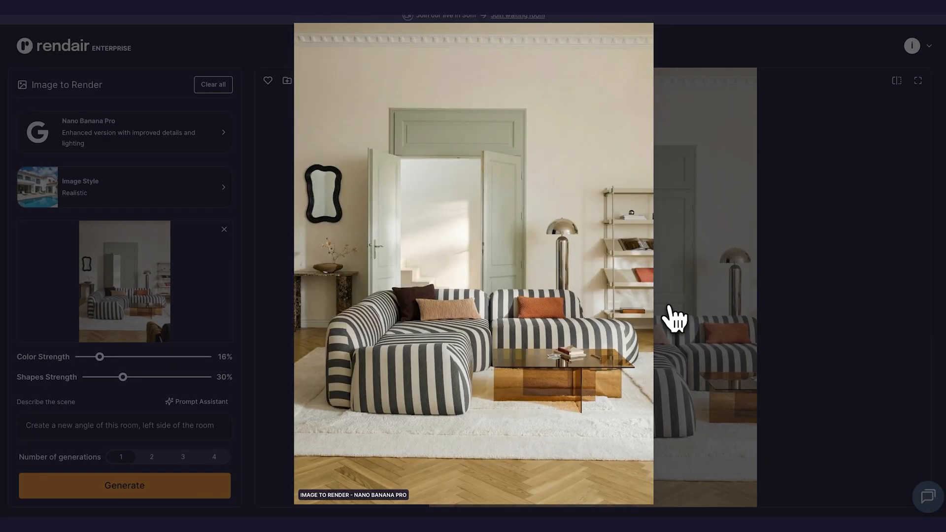
{"action": "mouse_move", "coordinate": [542, 315]}
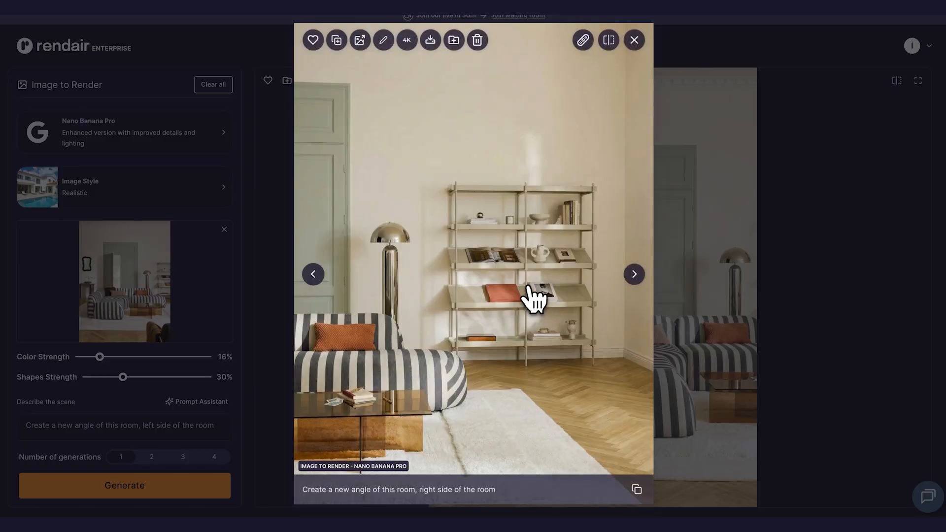
{"action": "left_click", "coordinate": [609, 40]}
{"action": "left_click_drag", "start_coordinate": [477, 259], "coordinate": [623, 320]}
{"action": "left_click", "coordinate": [610, 46]}
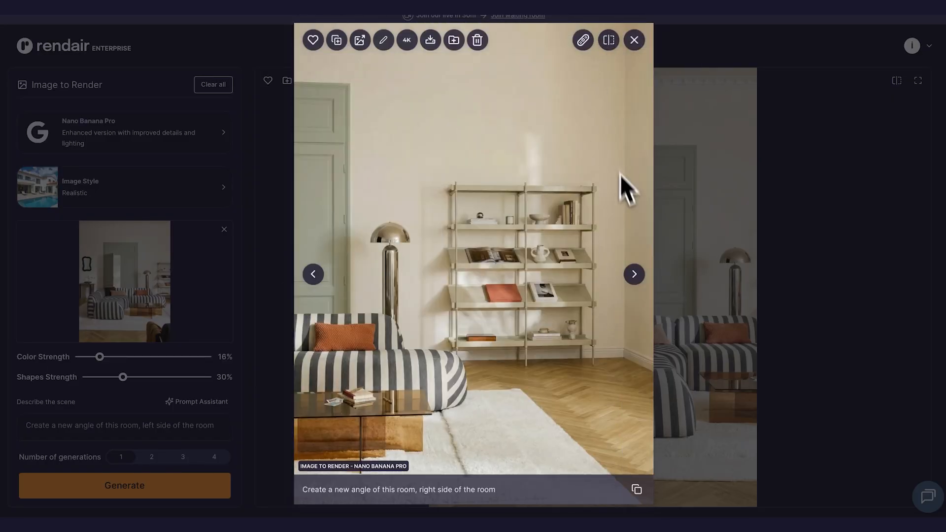
Show the high-angle render and compare it with the base image
{"action": "key", "text": "Right"}
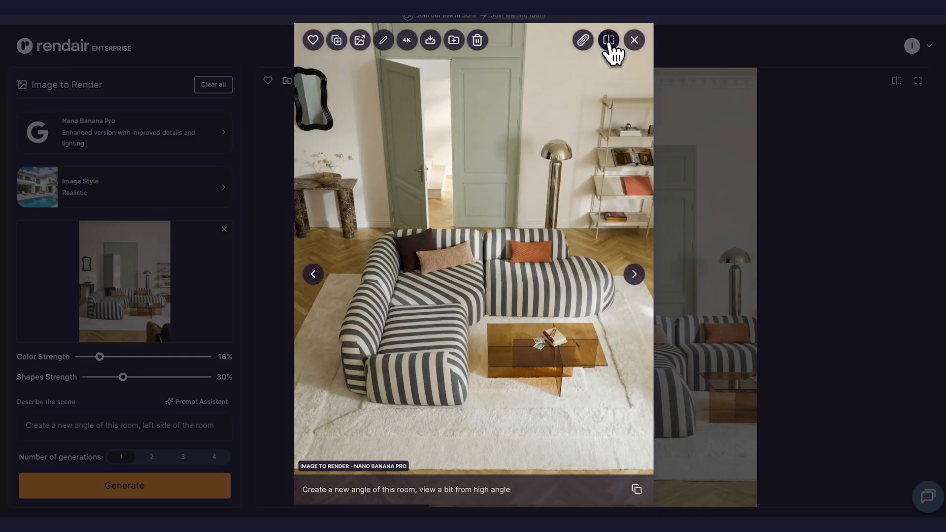
{"action": "left_click", "coordinate": [610, 46]}
{"action": "left_click_drag", "start_coordinate": [473, 262], "coordinate": [634, 211]}
{"action": "left_click", "coordinate": [609, 41]}
Compare the left-side render with the base image, and return to the right-side view
{"action": "key", "text": "Right"}
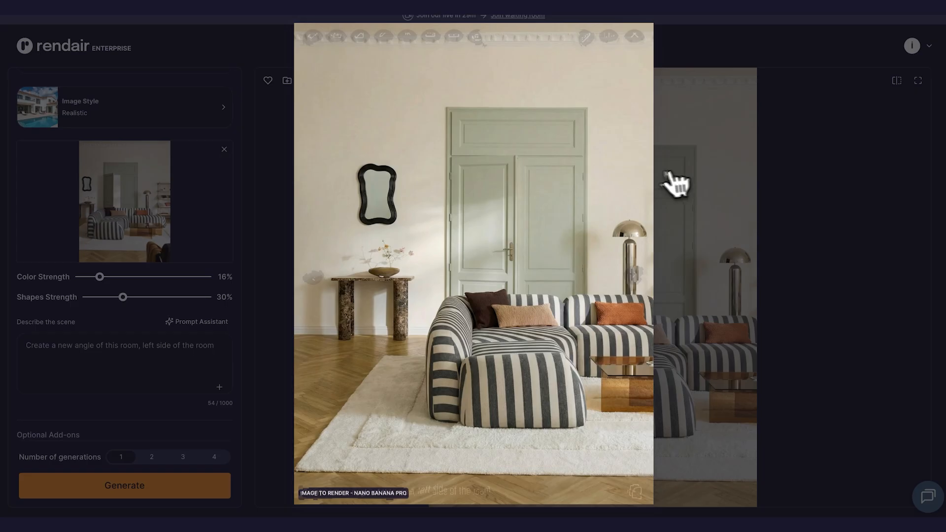
{"action": "left_click", "coordinate": [609, 41]}
{"action": "left_click_drag", "start_coordinate": [473, 263], "coordinate": [593, 182]}
{"action": "left_click", "coordinate": [609, 41]}
{"action": "key", "text": "Right"}
{"action": "key", "text": "Right"}
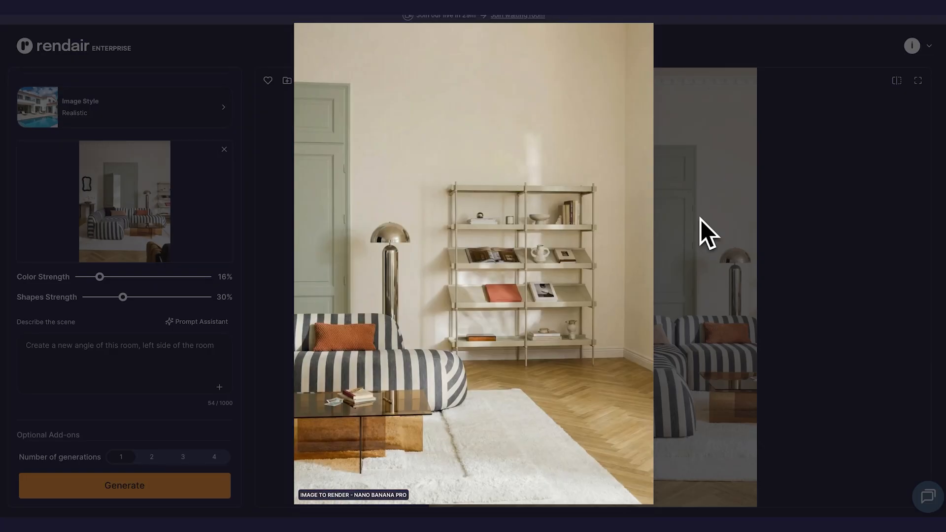
{"action": "mouse_move", "coordinate": [637, 39]}
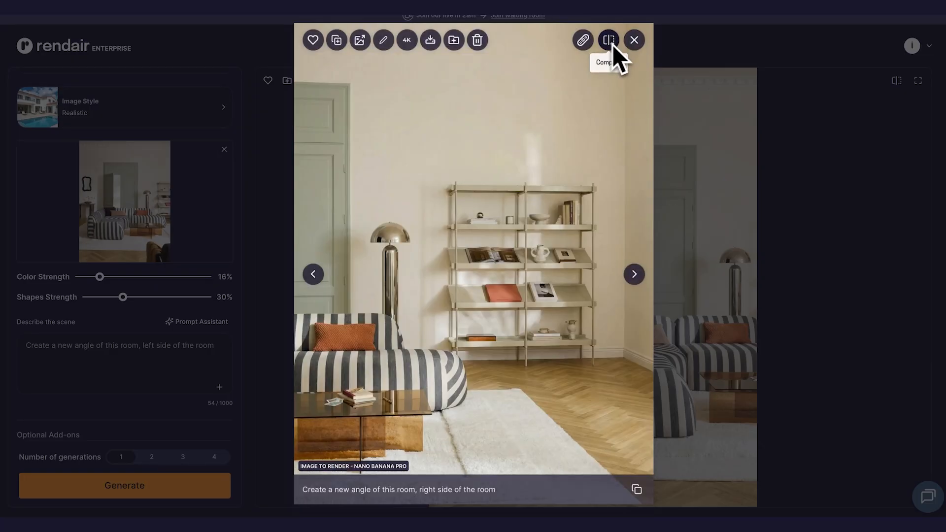